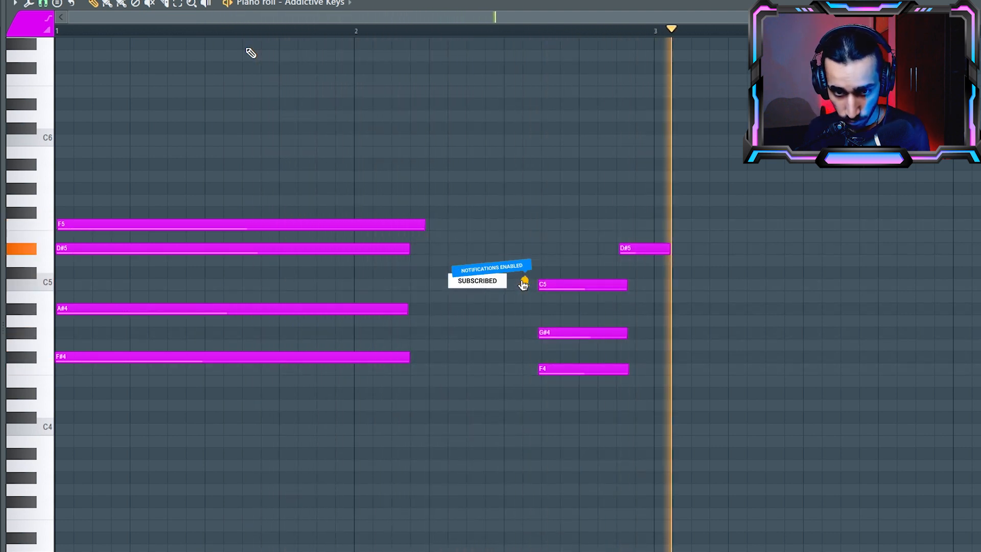
Snap the recorded chord notes to the grid and duplicate the two-bar progression into bars 3 and 4.
left_click_drag(544, 147, 197, 435)
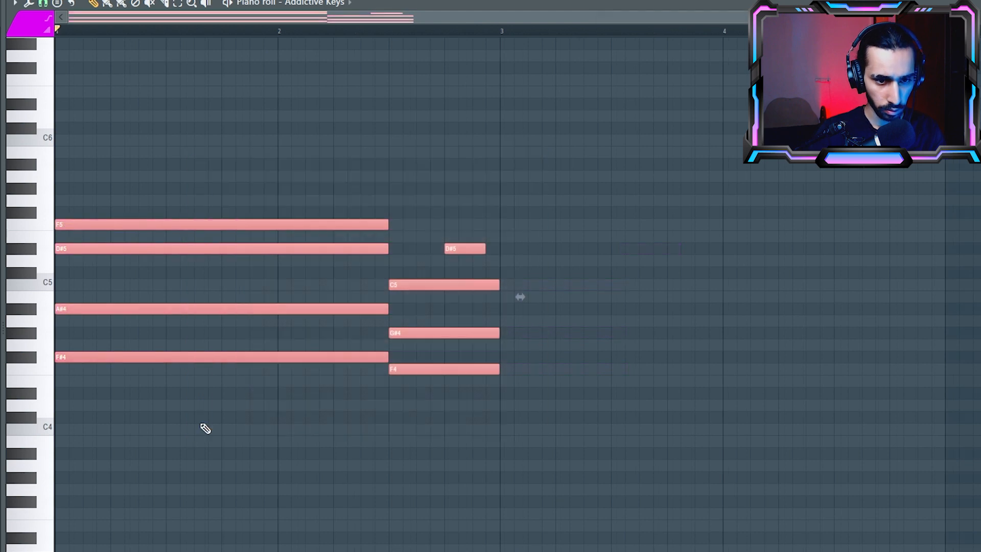
key("ctrl+b")
left_click(240, 43)
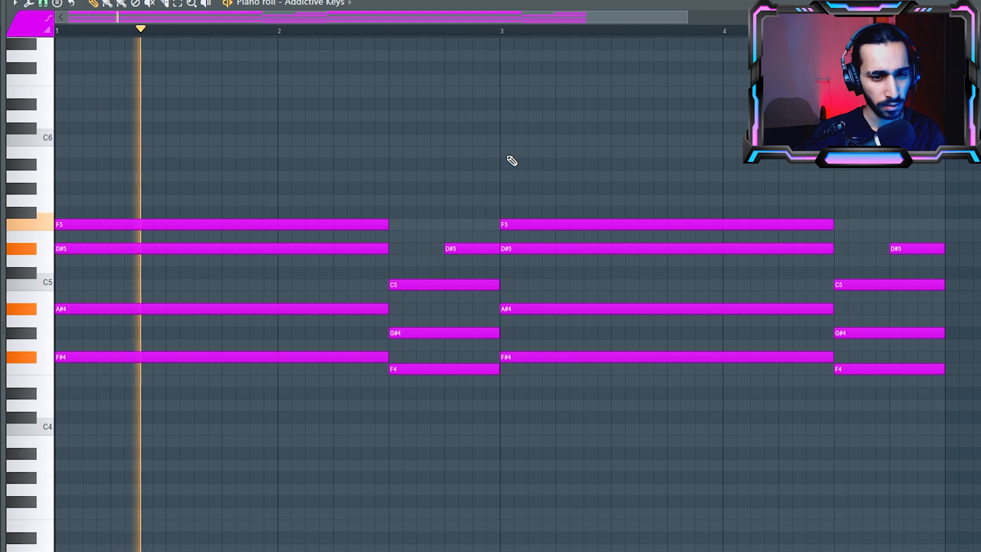
Add D#4 bass notes under the long chords that start at bars 1 and 3.
key("space")
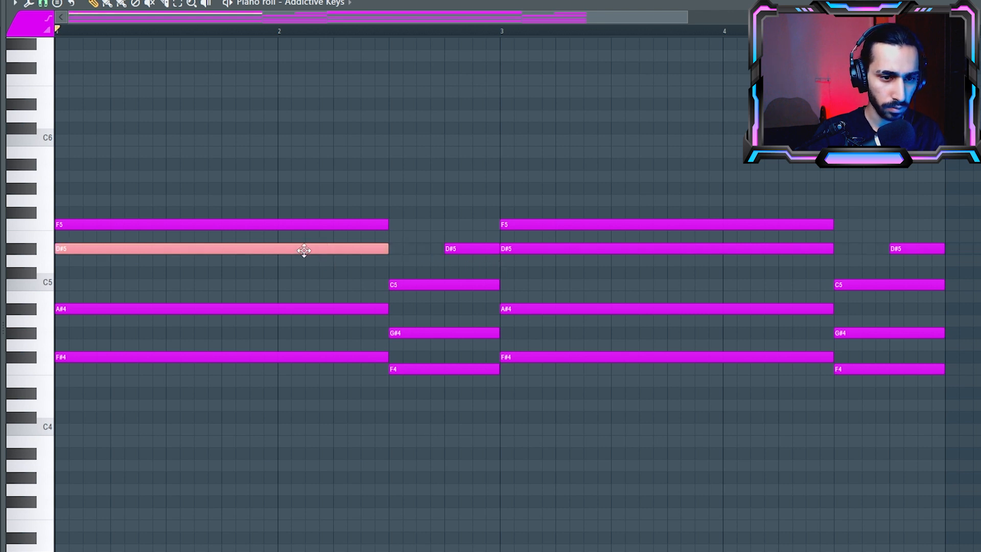
key("ctrl+Down")
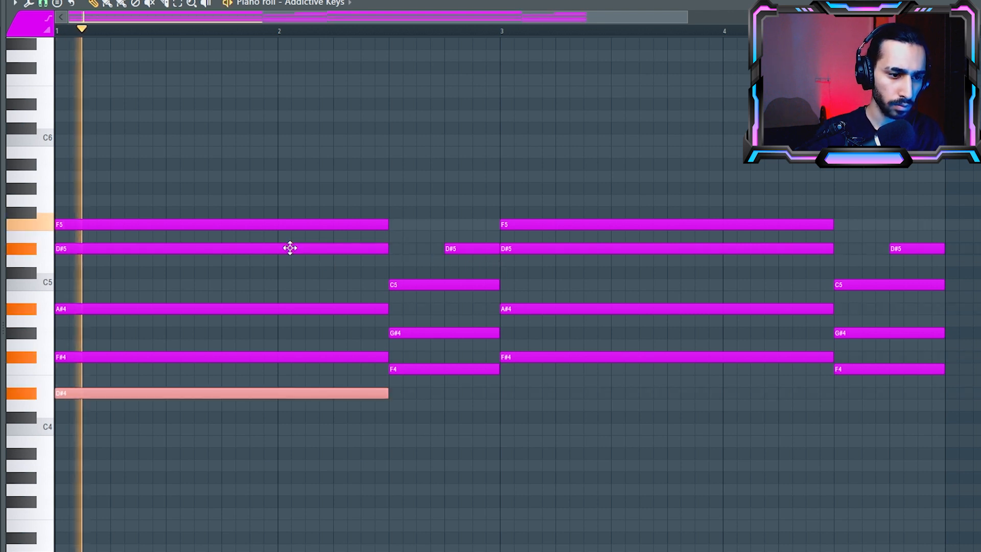
left_click(502, 393)
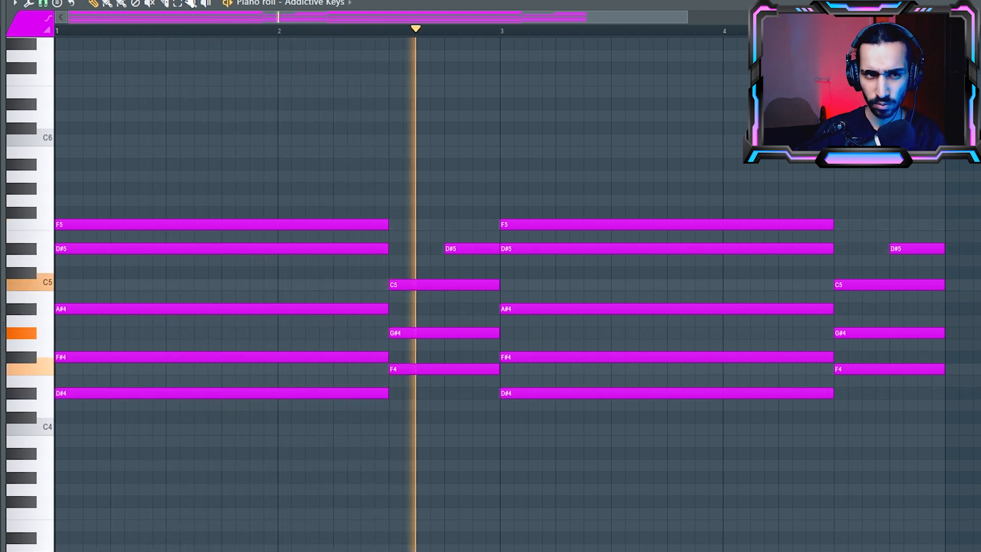
Slice all notes of the second long chord at bar 4 with the Slice tool and listen to the result.
left_click(165, 3)
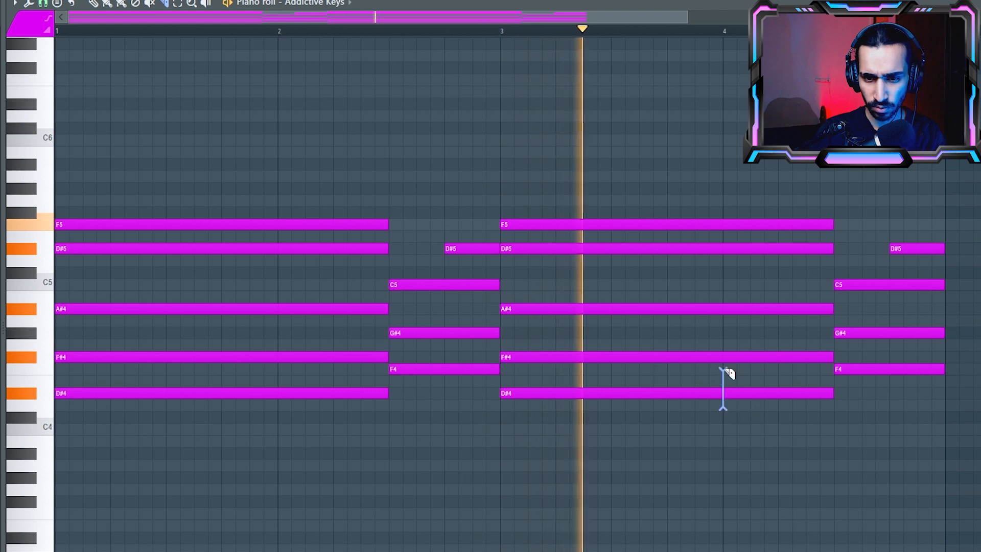
left_click_drag(726, 370, 723, 180)
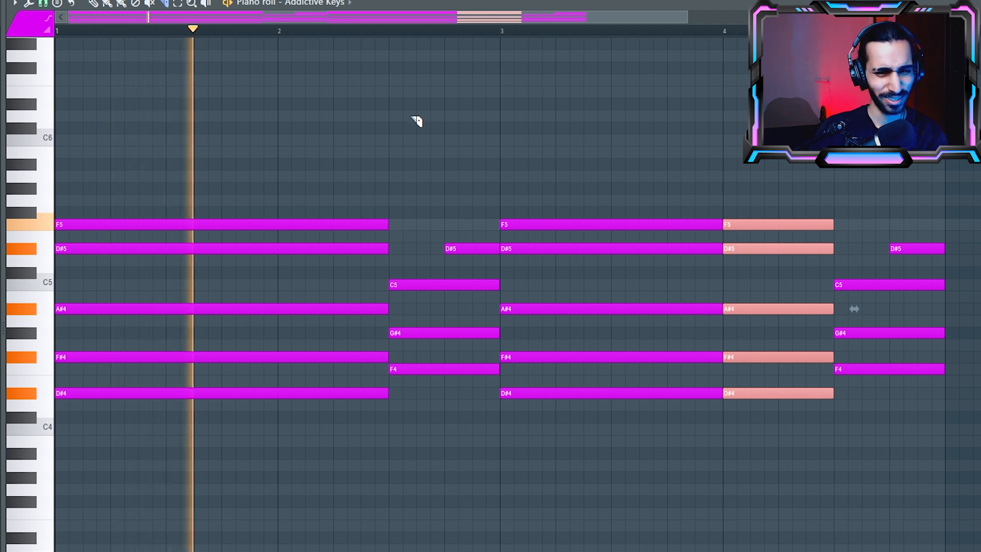
left_click(387, 139)
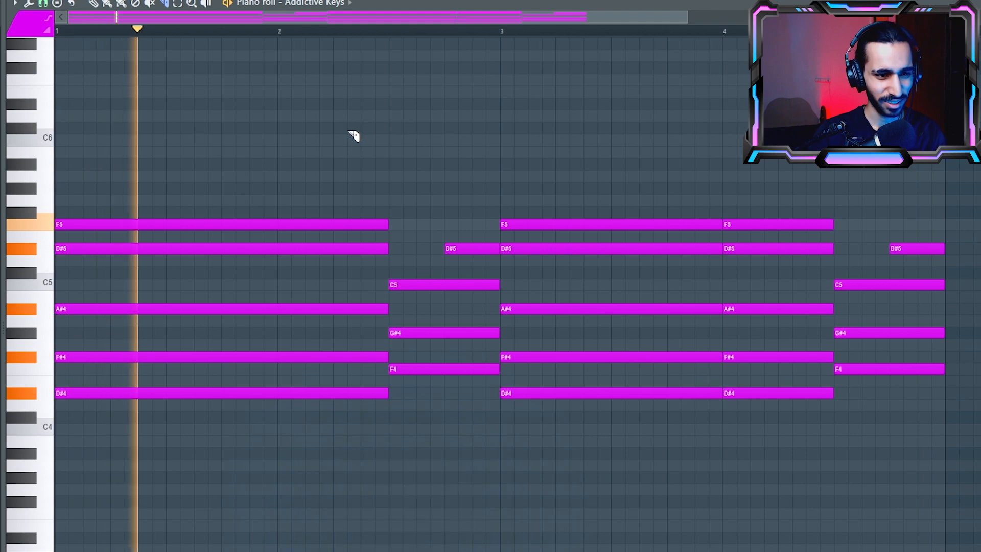
key("space")
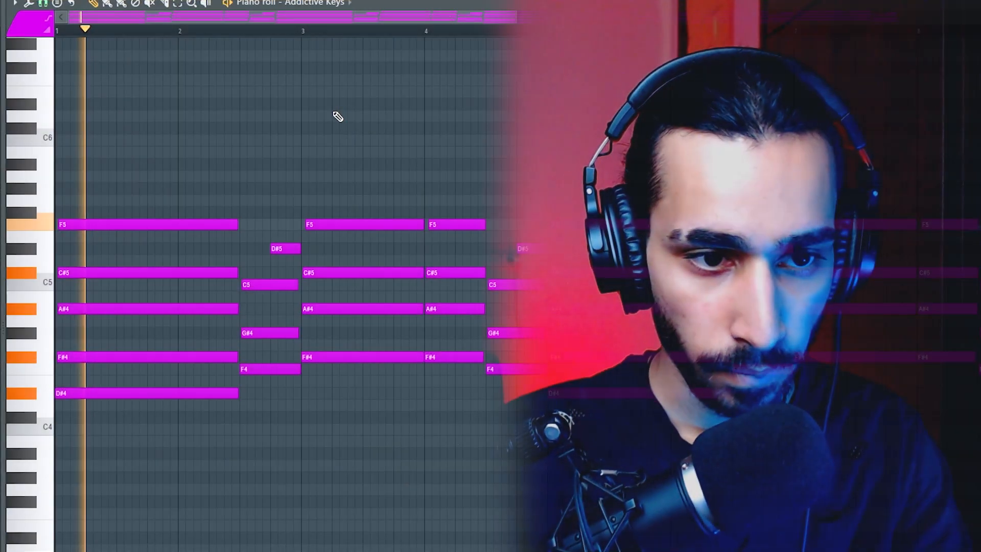
Open the piano roll of the Addictive Keys #2 channel.
left_click_drag(517, 19, 902, 19)
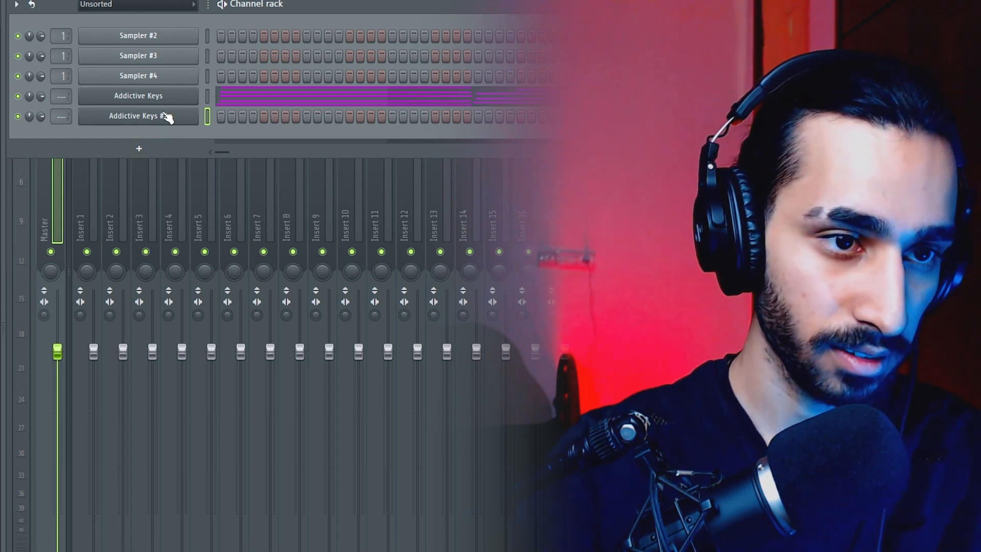
right_click(167, 117)
left_click(215, 117)
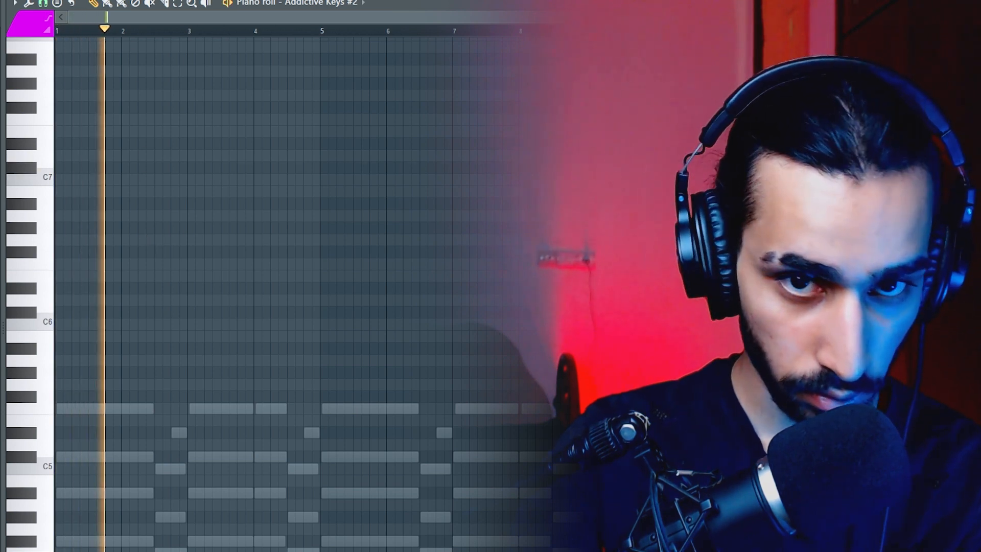
Place paired C#7 and F#6 notes above the chords, starting in bar 1 and repeating into bar 2.
left_click_drag(789, 17, 654, 16)
left_click_drag(147, 30, 56, 31)
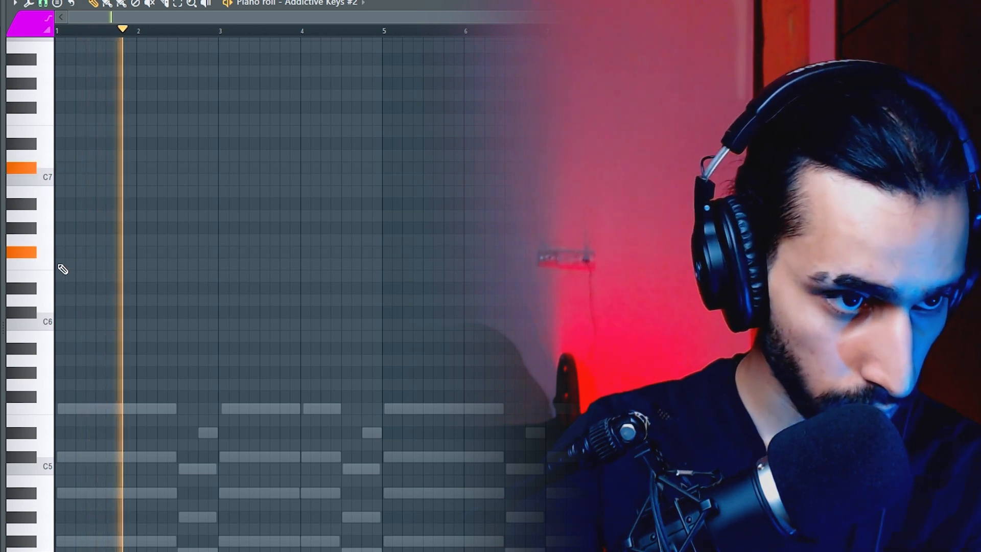
key("space")
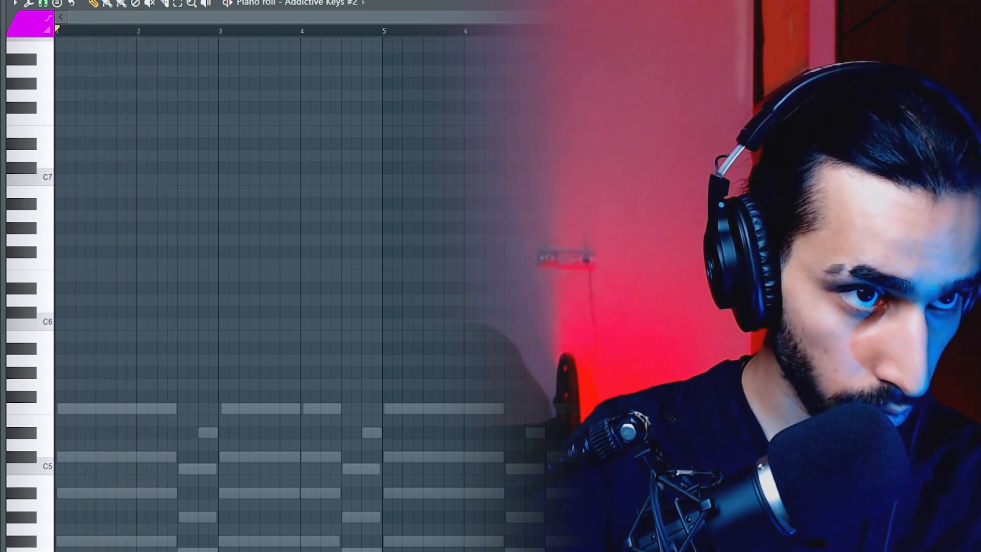
left_click_drag(741, 17, 327, 40)
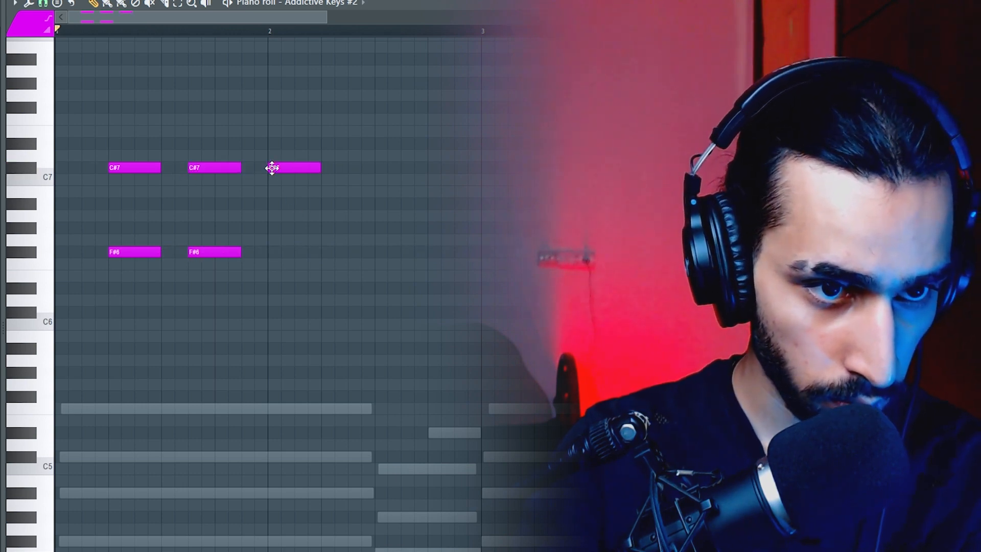
key("space")
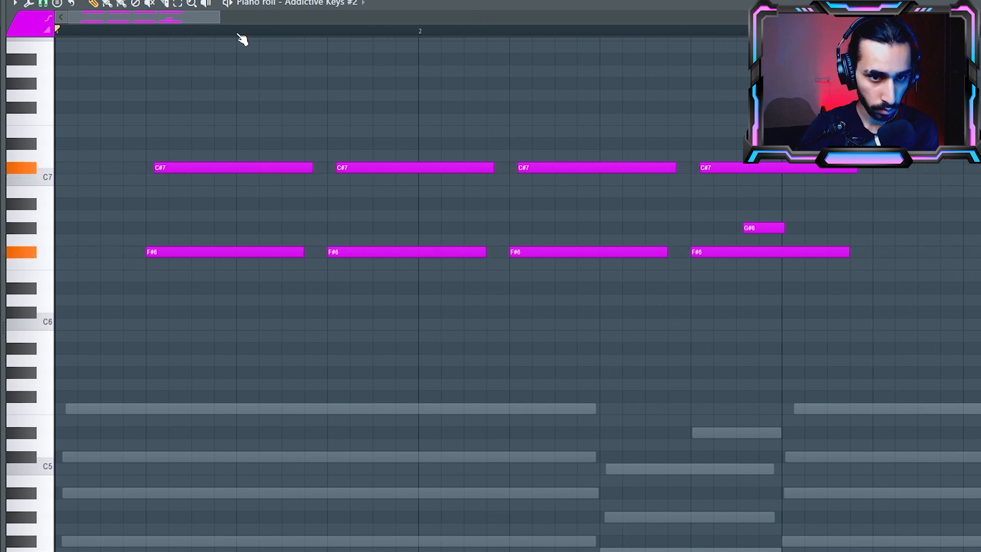
Play back the high C#7 and F#6 melody with the chords and audition other keys against it.
key("space")
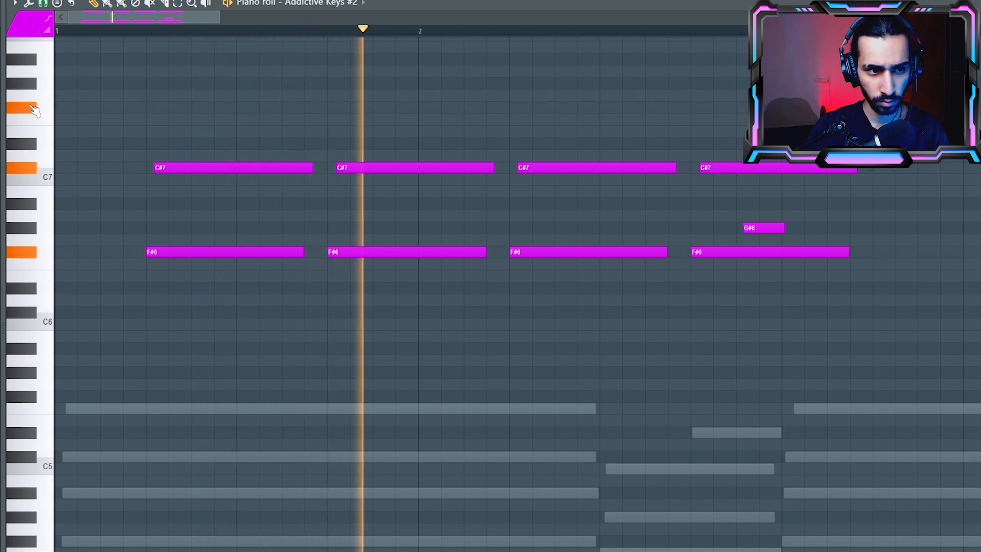
key("space")
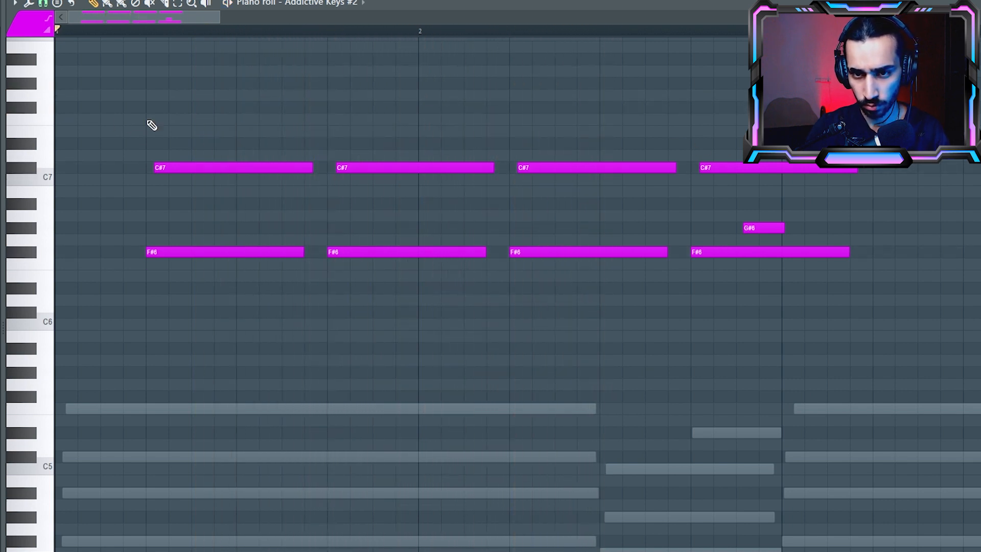
key("space")
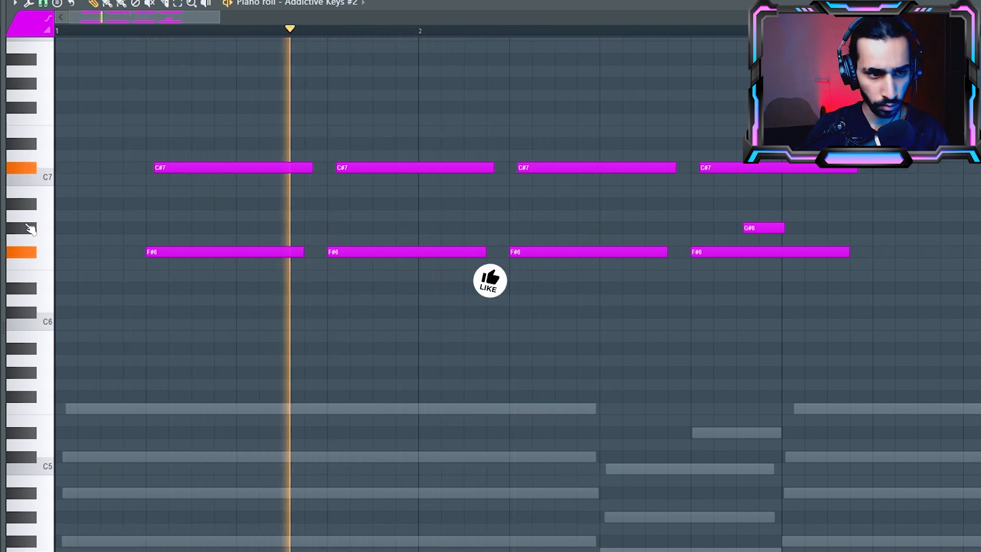
key("space")
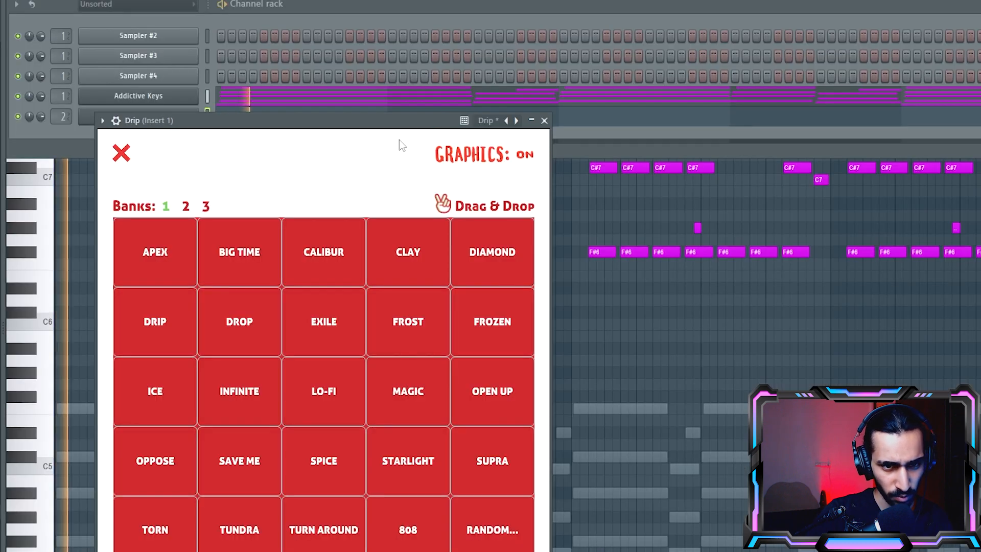
Load the LO-FI preset in the Drip effect on Insert 1 and close the plugin.
left_click(308, 382)
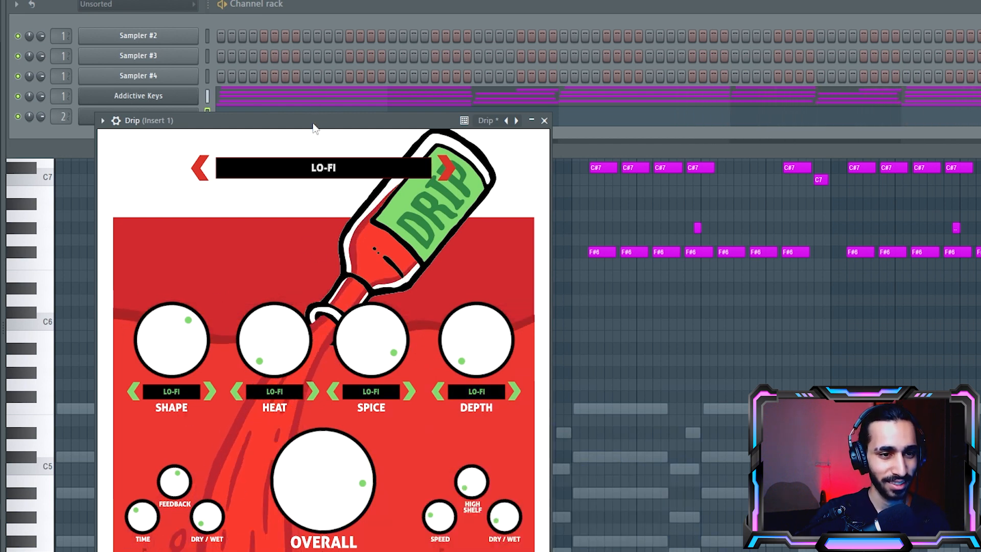
mouse_move(314, 124)
left_mouse_down()
mouse_move(233, 129)
mouse_move(307, 132)
left_mouse_up()
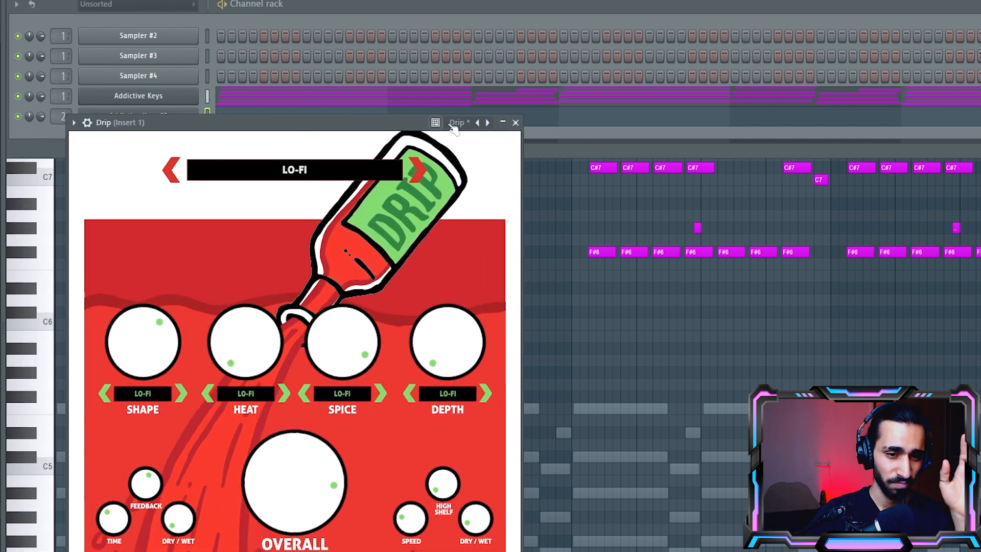
left_click(516, 123)
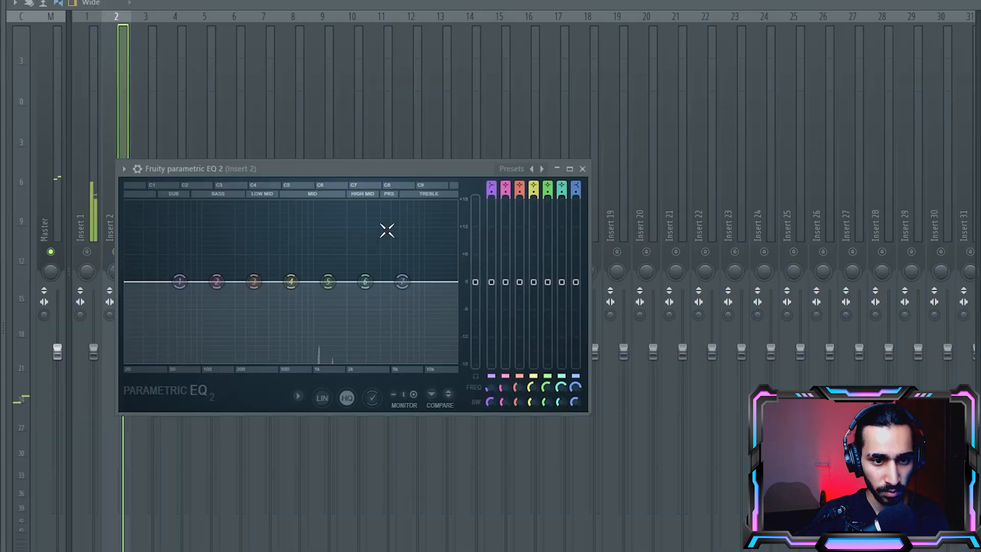
Load the next Fruity Parametric EQ 2 preset on Insert 2 and move its low and high bands inward.
left_click(542, 169)
left_click_drag(415, 283, 367, 281)
left_click_drag(126, 282, 236, 281)
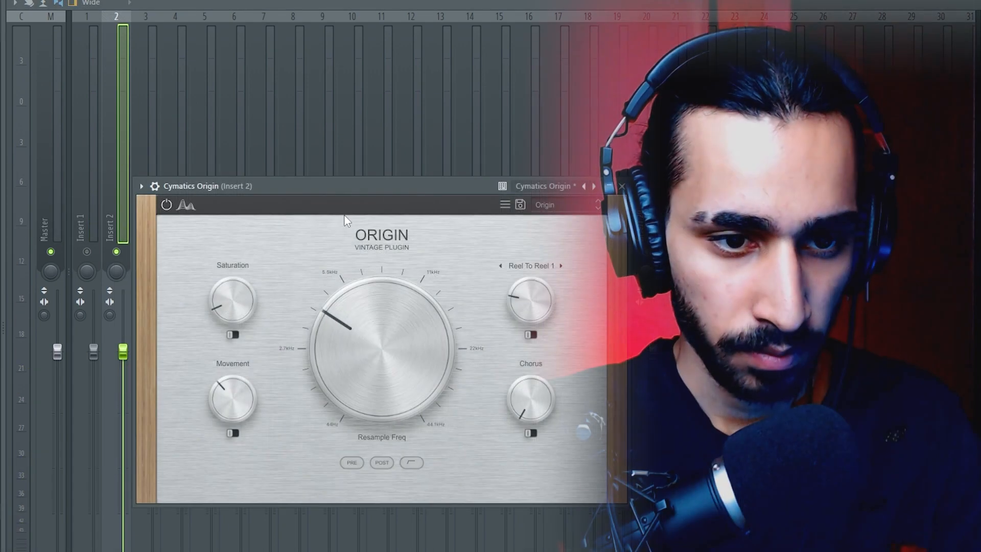
Lower the resample frequency slightly in Cymatics Origin on Insert 2.
left_click_drag(346, 199, 348, 181)
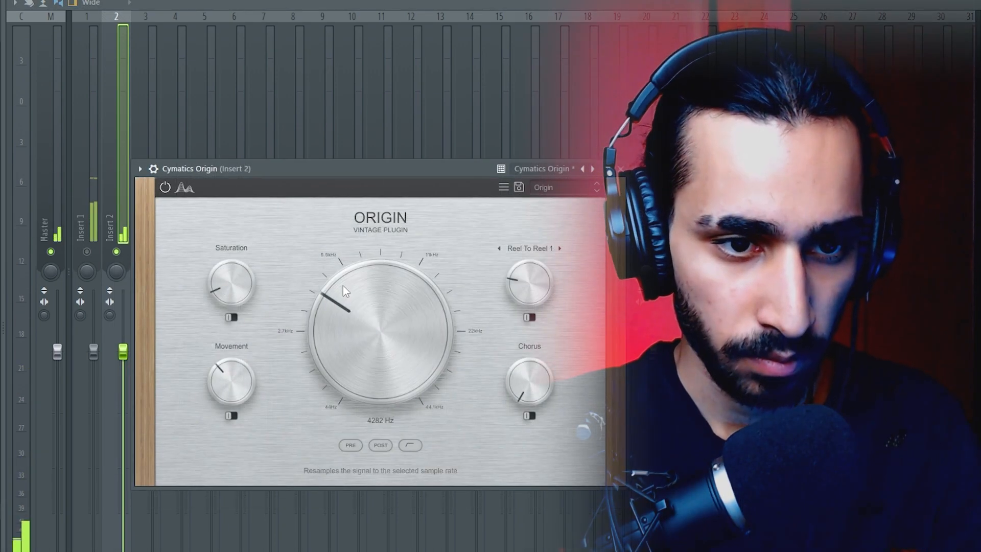
left_click_drag(342, 286, 339, 293)
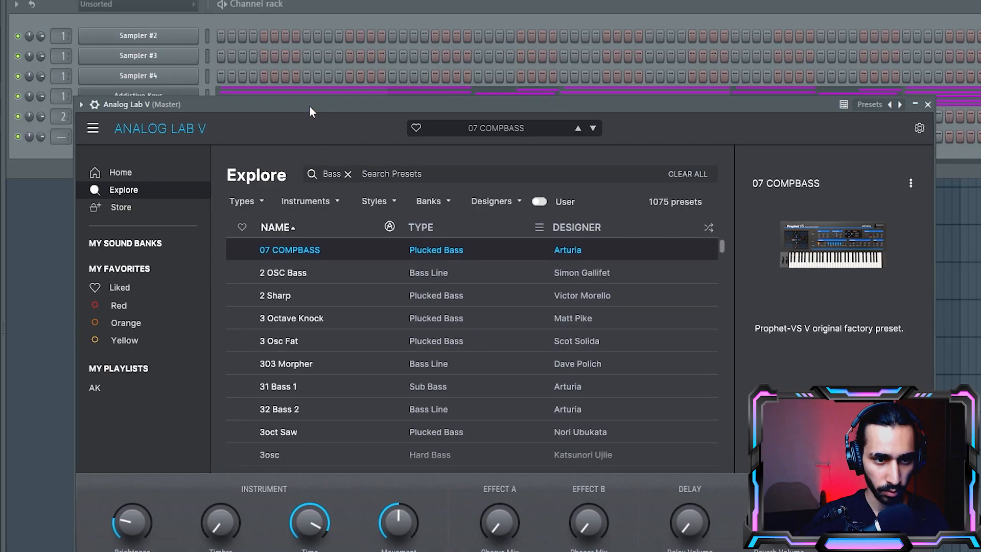
Choose the 2 OSC Bass preset in Analog Lab V and close the plugin.
key("Down")
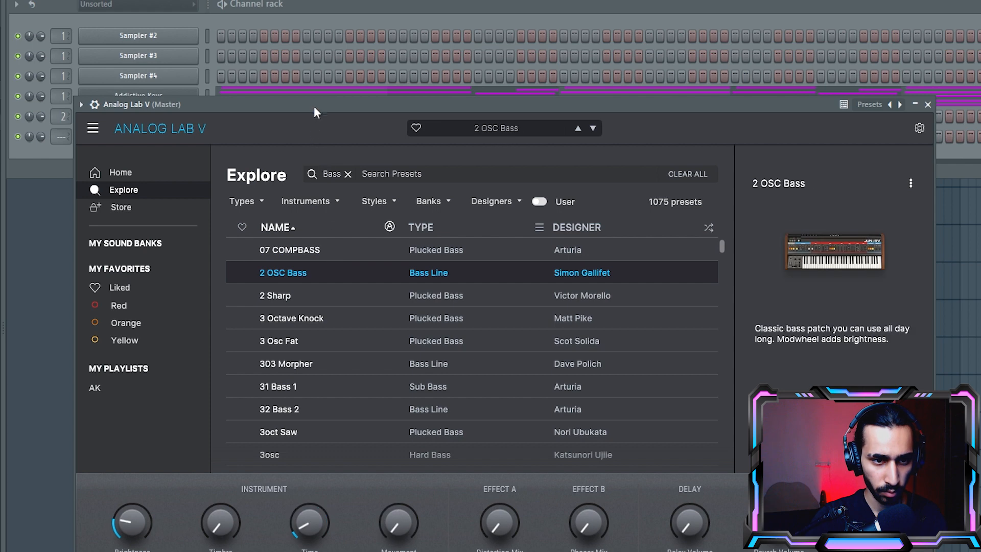
left_click_drag(314, 108, 312, 101)
left_click(924, 100)
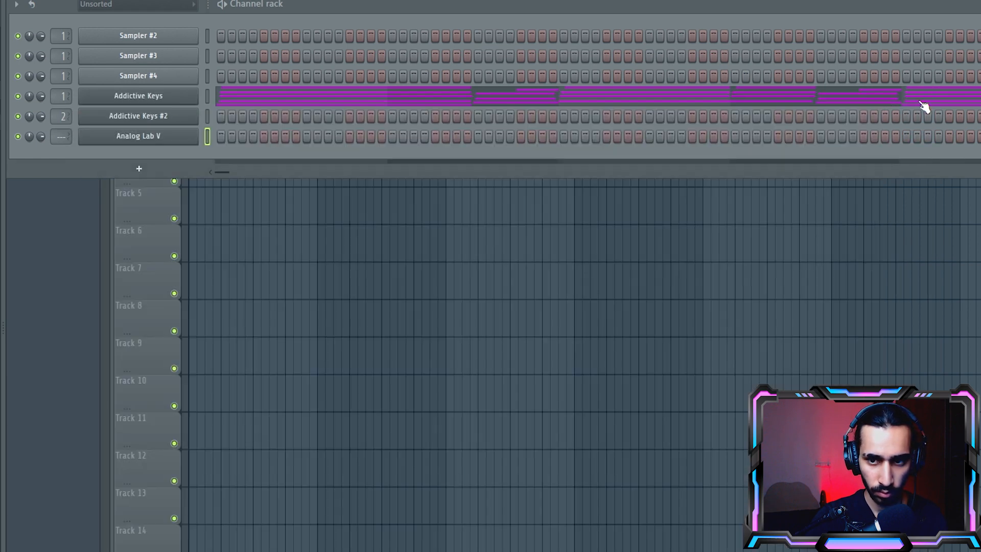
Open the Analog Lab V piano roll and add a D#4 bass note spanning the first chord from bar 1.
right_click(186, 133)
left_click(223, 139)
scroll(156, 161, "down", 1)
scroll(133, 153, "up", 2)
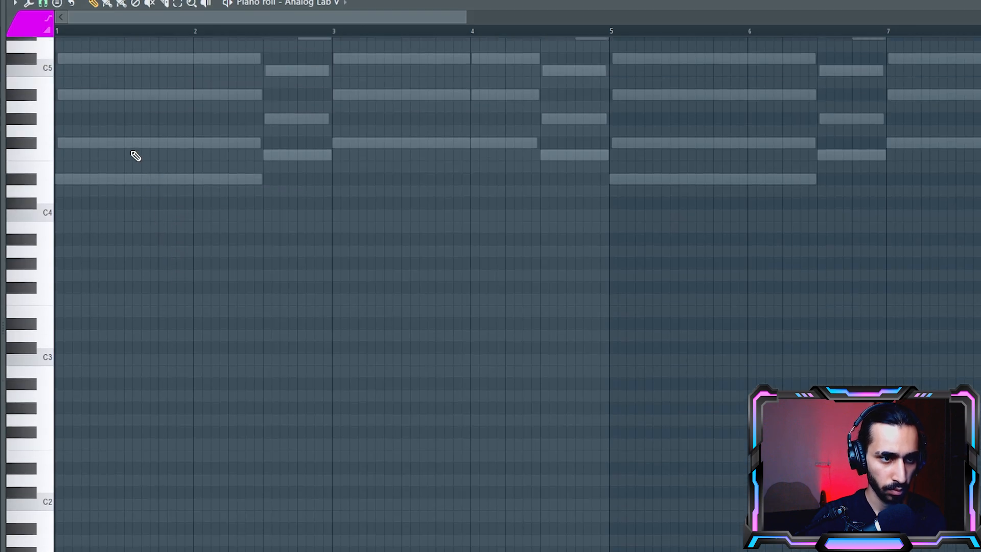
key("space")
double_click(82, 180)
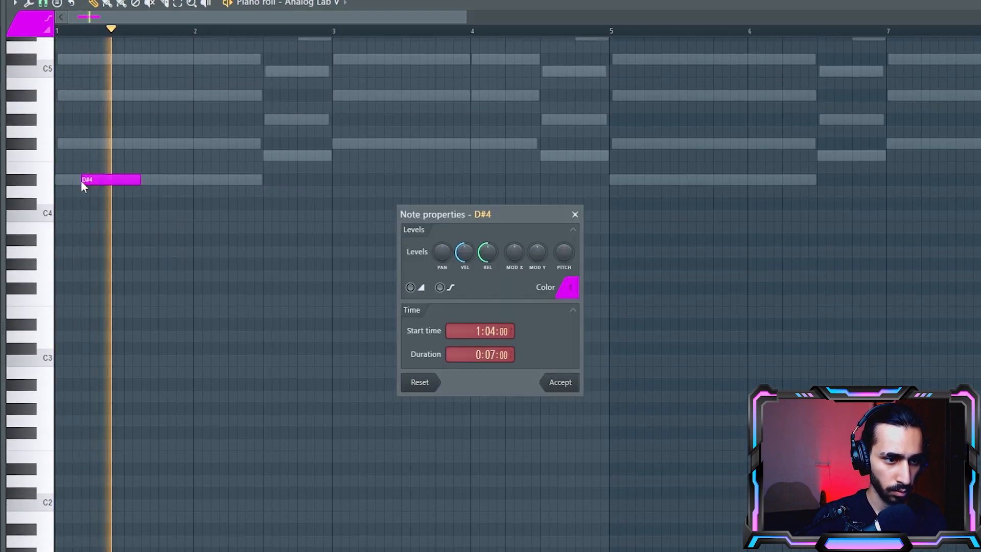
key("Escape")
left_click_drag(102, 180, 265, 173)
Add a short F4 bass note ending at bar 3, followed by a long F#4 note from bar 3.
left_click(268, 155)
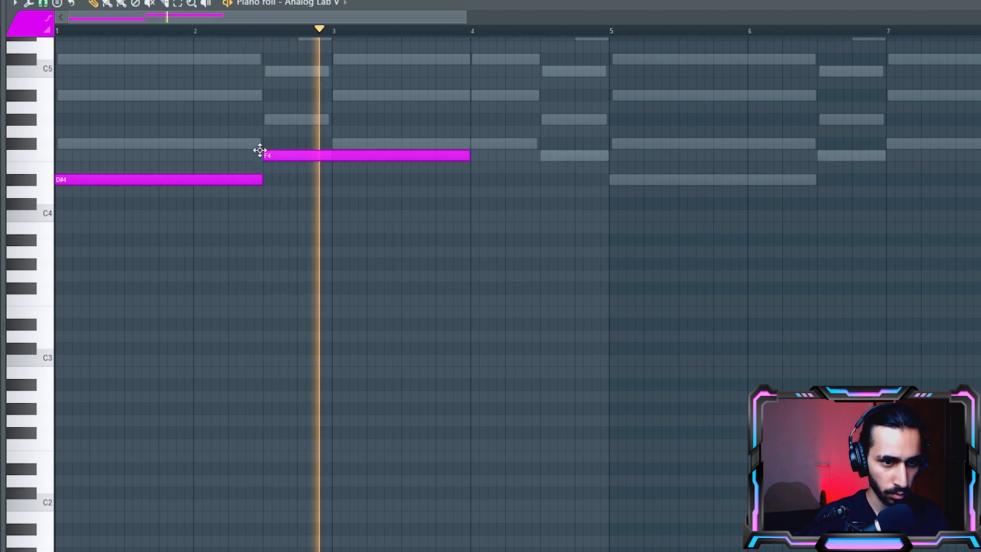
left_click_drag(466, 156, 332, 144)
left_click(335, 154)
left_click_drag(401, 144, 535, 146)
Add a short F4 note ending at bar 5 and continue the bass line with a long D#4 from bar 5.
left_click(542, 156)
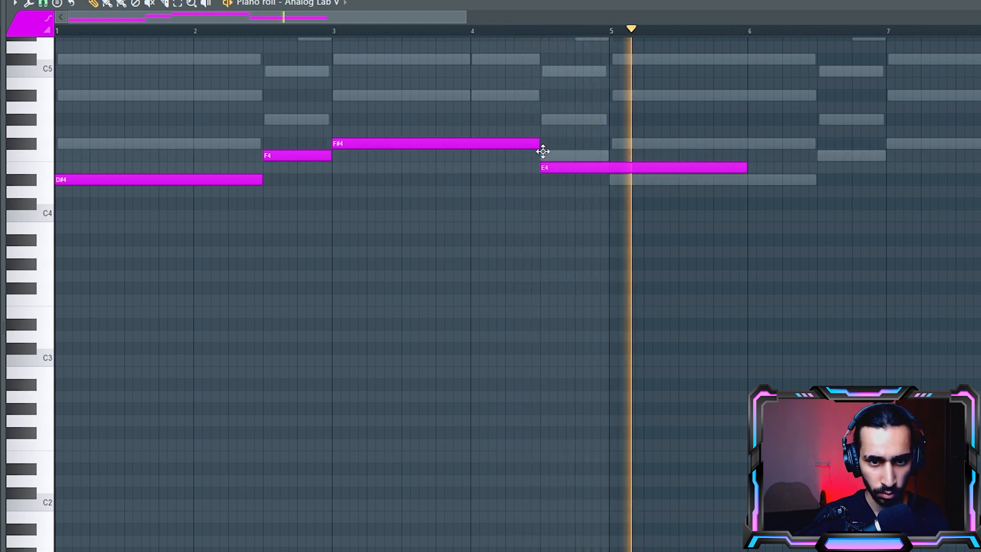
left_click_drag(747, 156, 816, 196)
left_click_drag(815, 145, 827, 169)
key("space")
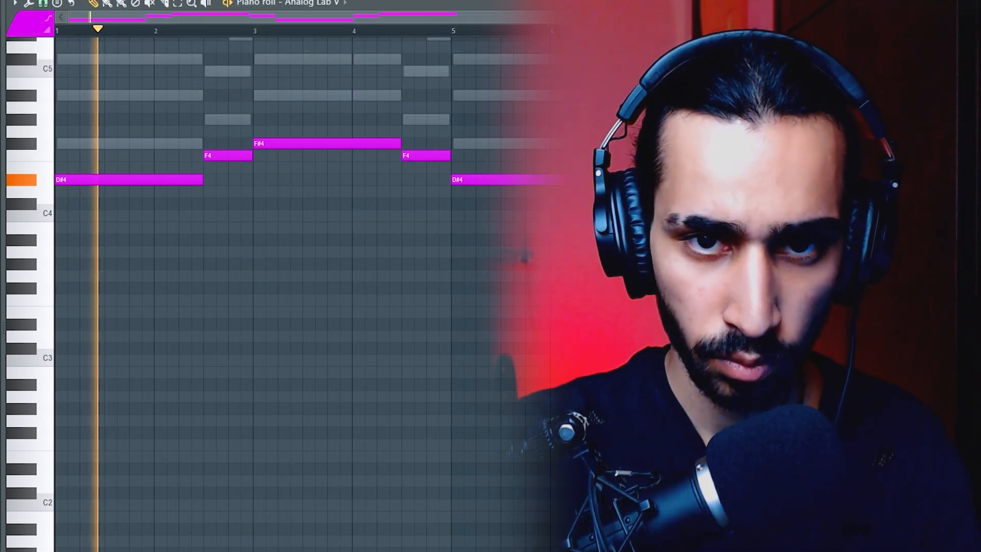
Shorten the first F4 bass note to half its length and fill the gap before bar 3 with a G#4 note.
scroll(302, 291, "down", 3)
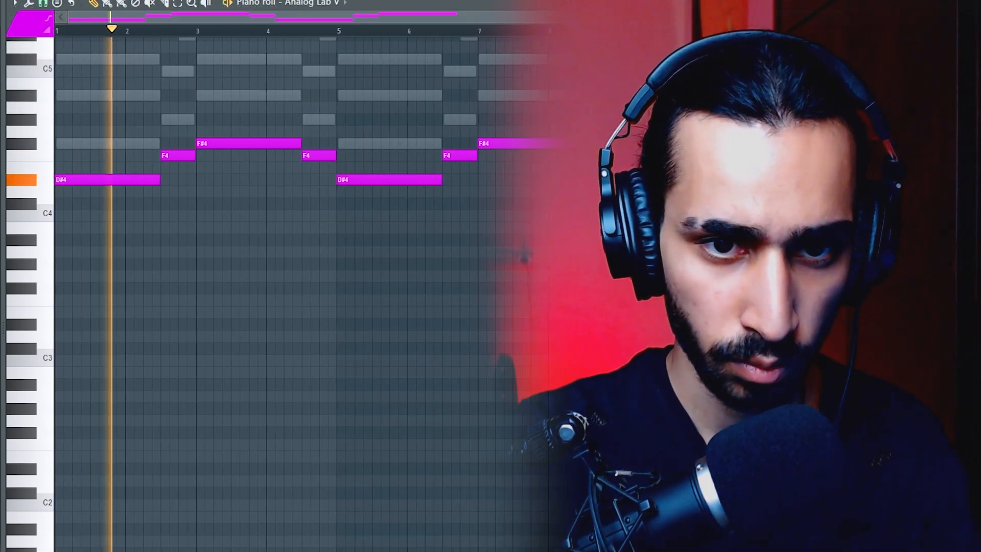
scroll(301, 291, "up", 3)
scroll(301, 291, "up", 2)
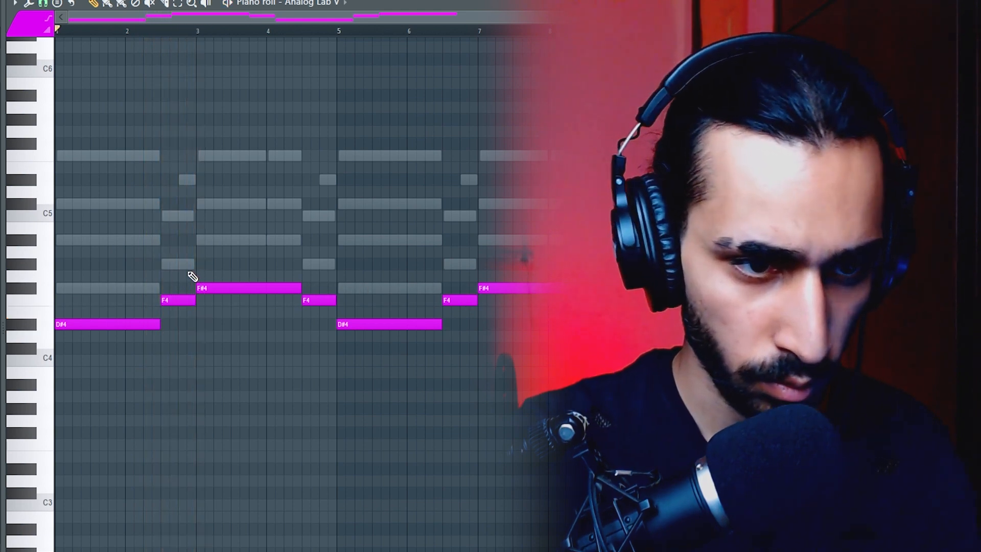
left_click(180, 263)
left_click_drag(195, 300, 177, 300)
left_click_drag(212, 263, 196, 264)
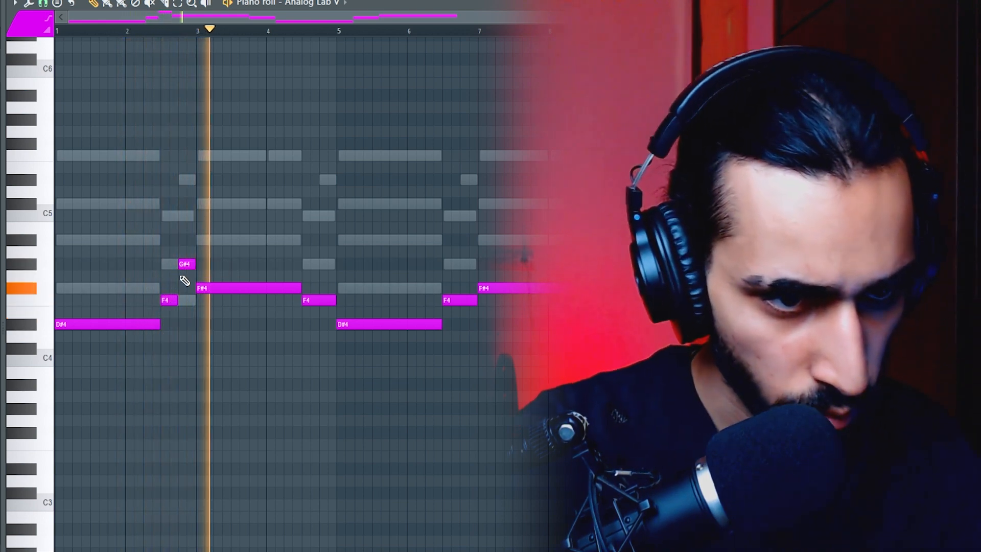
Extend the first F4 bass note to bar 3 and transpose the whole bass line down one octave.
left_click_drag(176, 300, 192, 300)
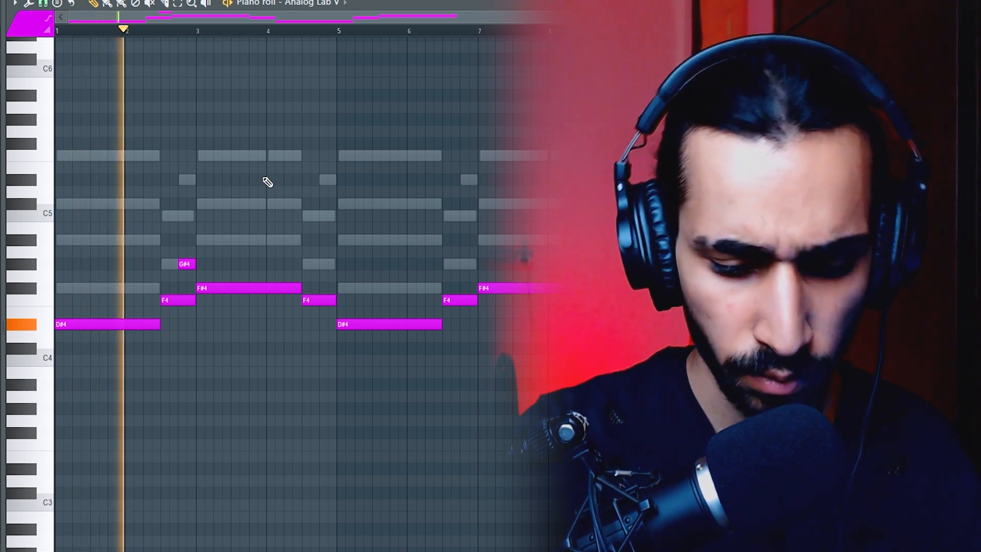
key("ctrl+Down")
scroll(268, 181, "down", 4)
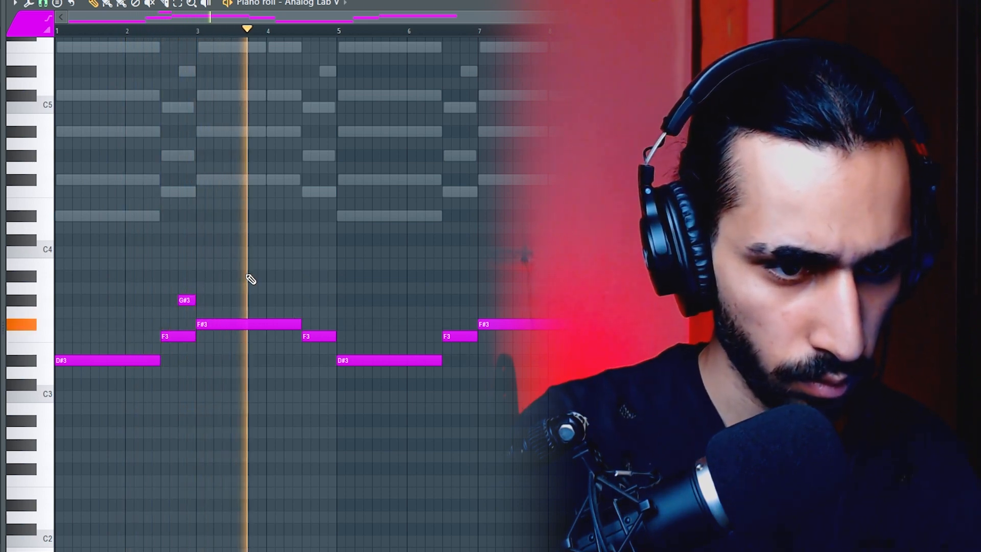
Transpose the bass line back up one octave and add short, consecutive C#5 and A#4 notes from bar 4.
key("ctrl+Up")
key("space")
scroll(190, 217, "up", 4)
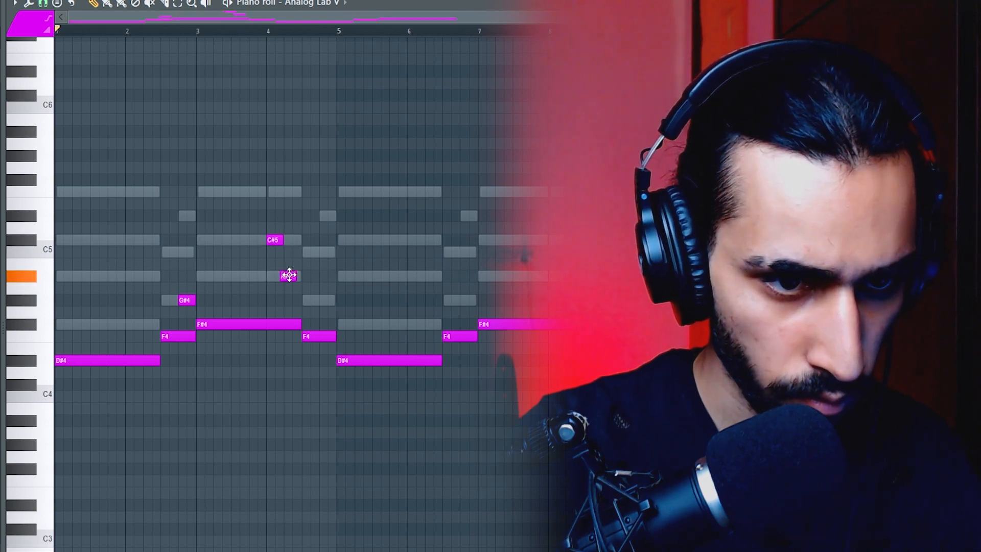
key("space")
scroll(291, 276, "down", 3)
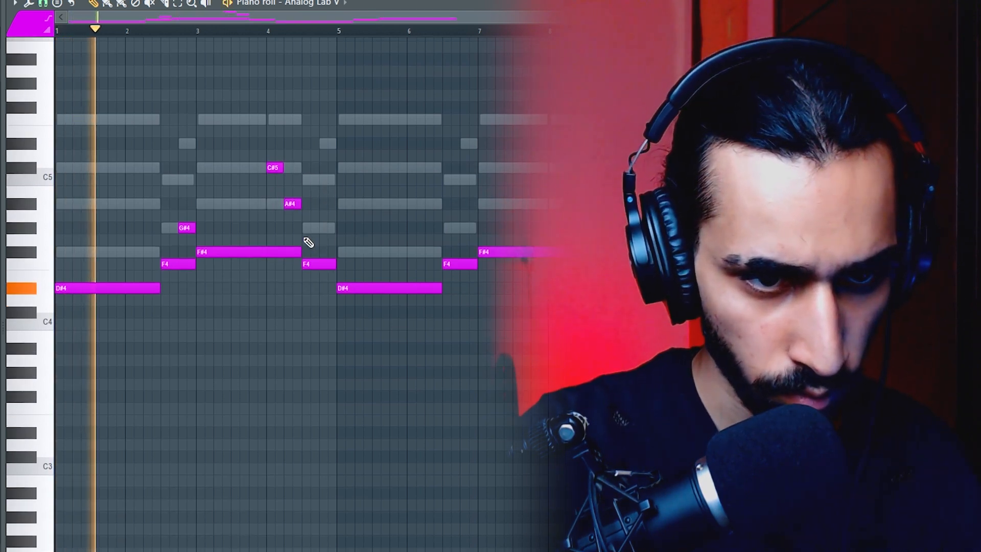
Add two short G#4 notes in the second half of bar 4 and transpose the bass line down one octave.
left_click(316, 228)
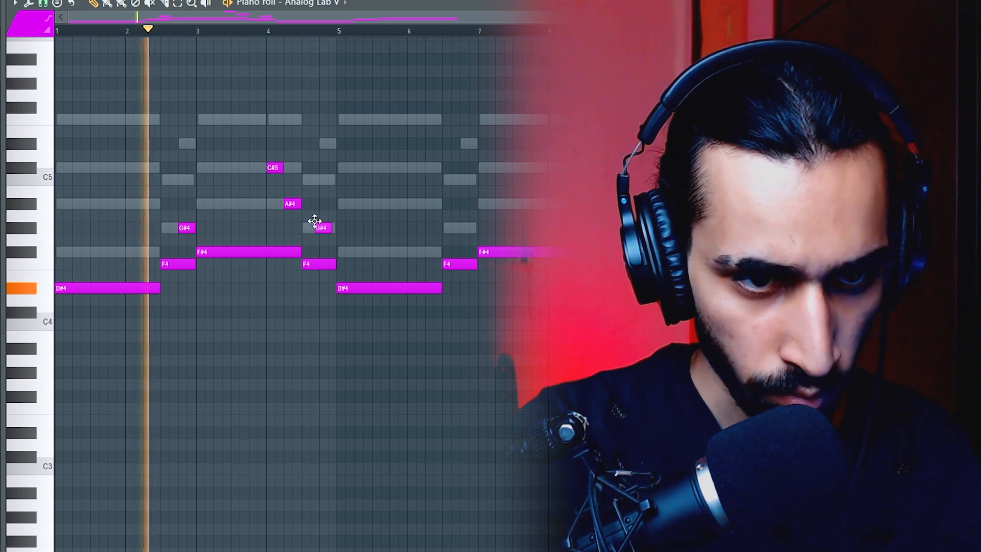
left_click_drag(322, 234, 317, 232)
left_click(324, 231)
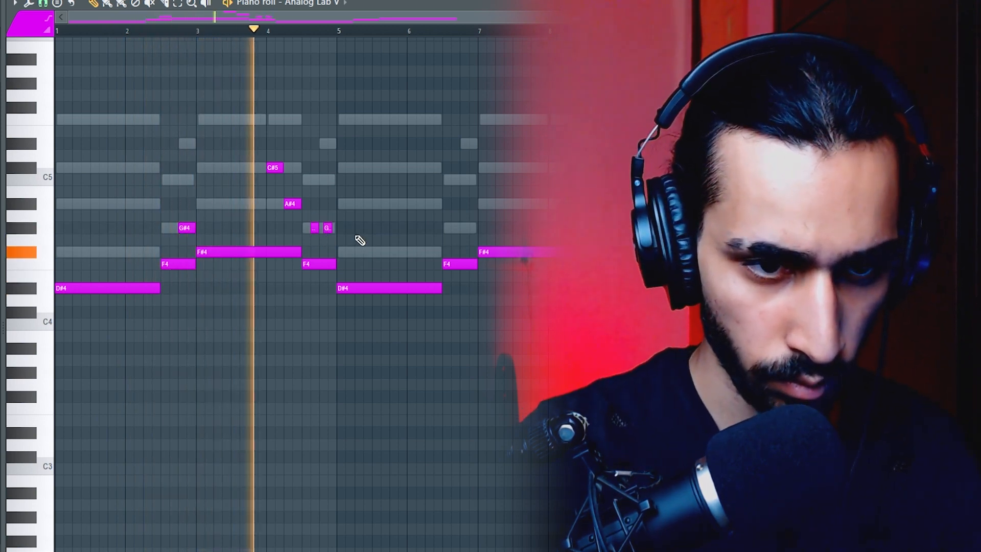
key("ctrl+Down")
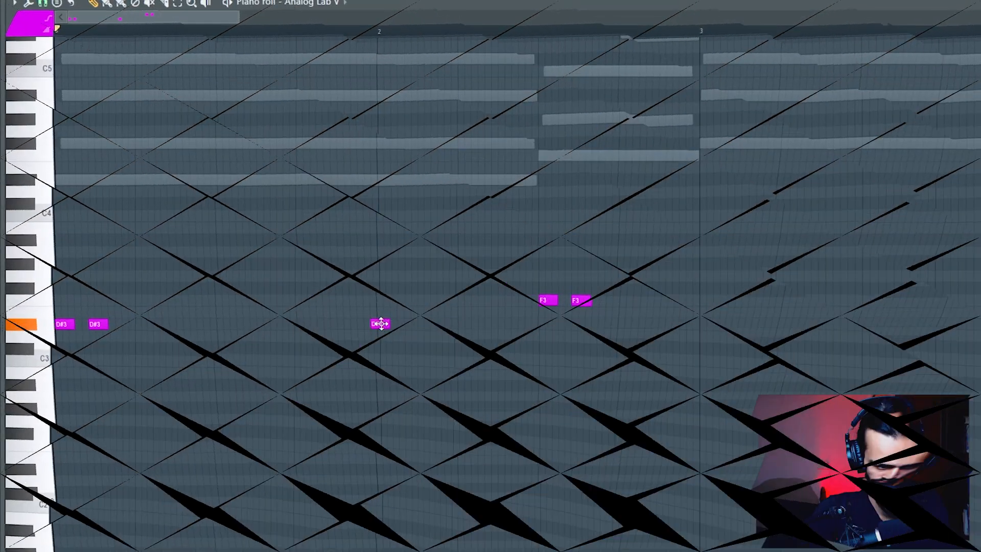
Try the third short D#3 note earlier, on beat 4 of bar 1, and listen to the rhythm.
left_click_drag(380, 323, 305, 324)
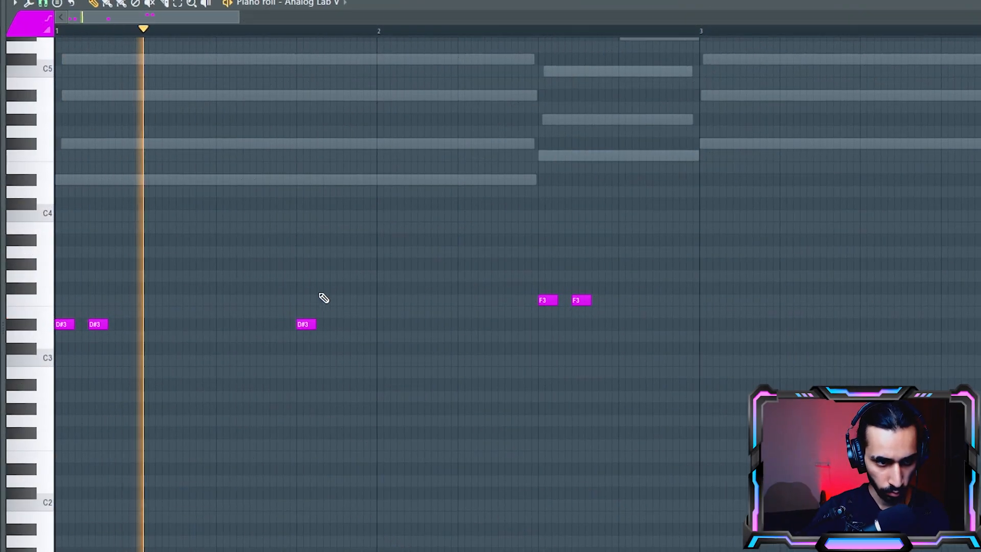
key("space")
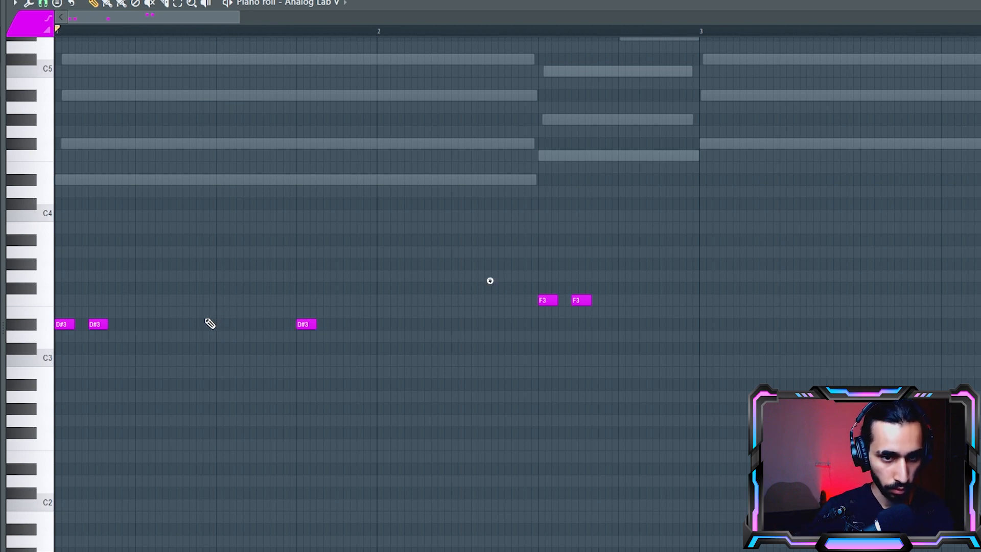
key("space")
key("space")
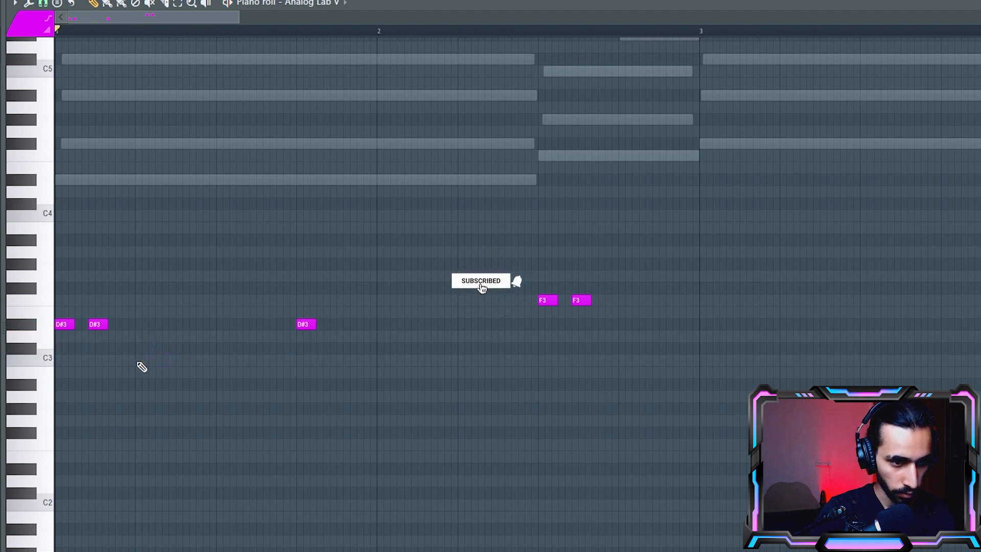
Add a short C3 note in the first half of bar 1 and play back the rhythm.
left_click(159, 360)
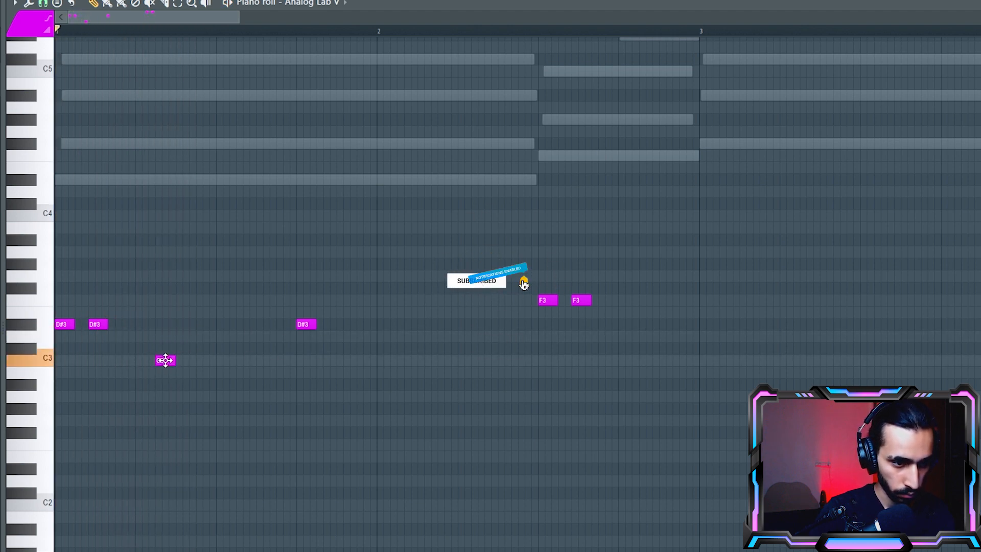
key("space")
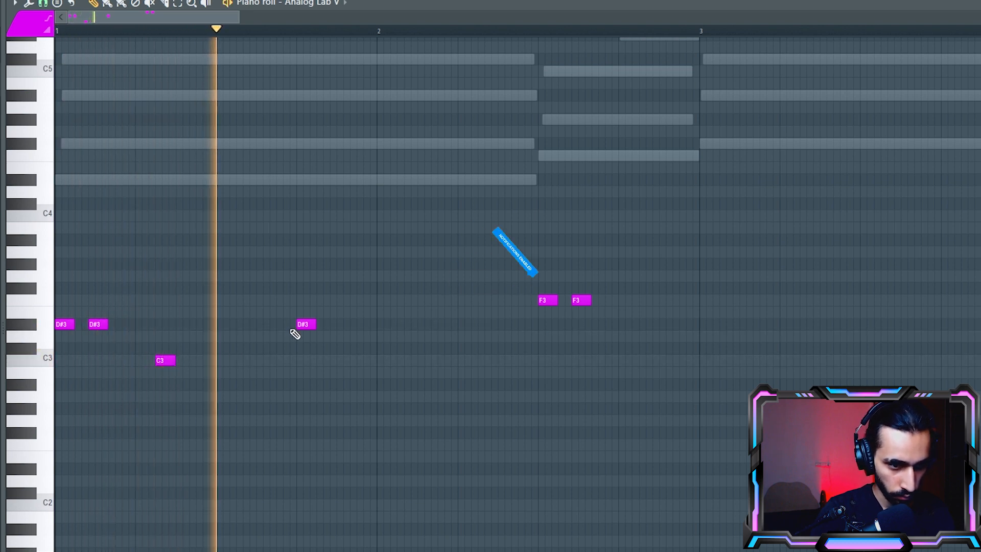
key("space")
Delete the third D#3 note late in bar 1 and add a short C3 note on beat 2 of bar 2.
right_click(308, 325)
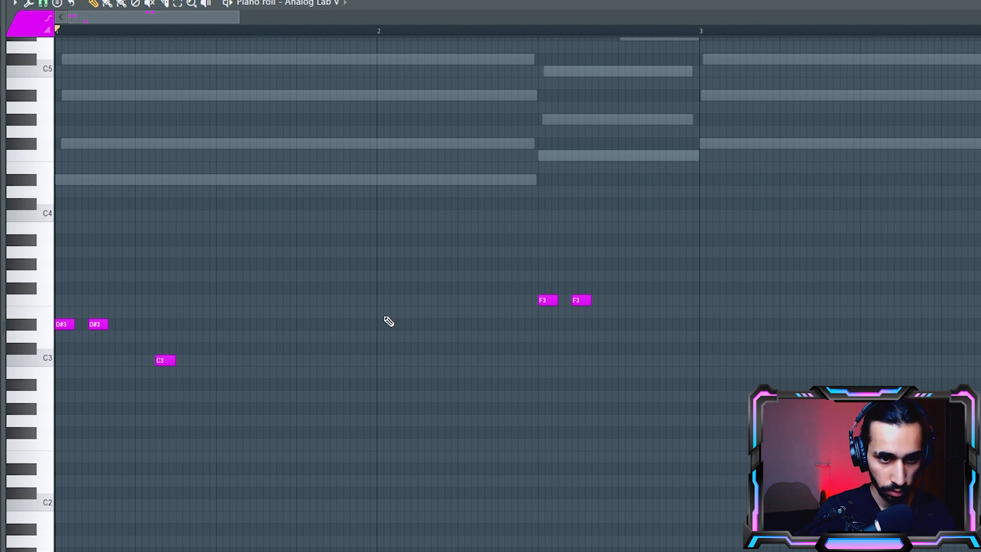
key("space")
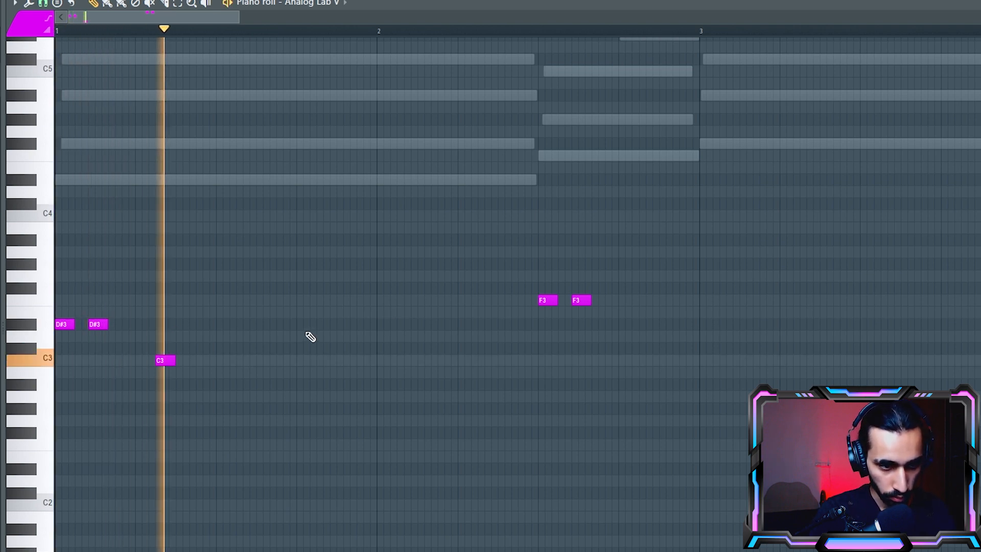
left_click(461, 360)
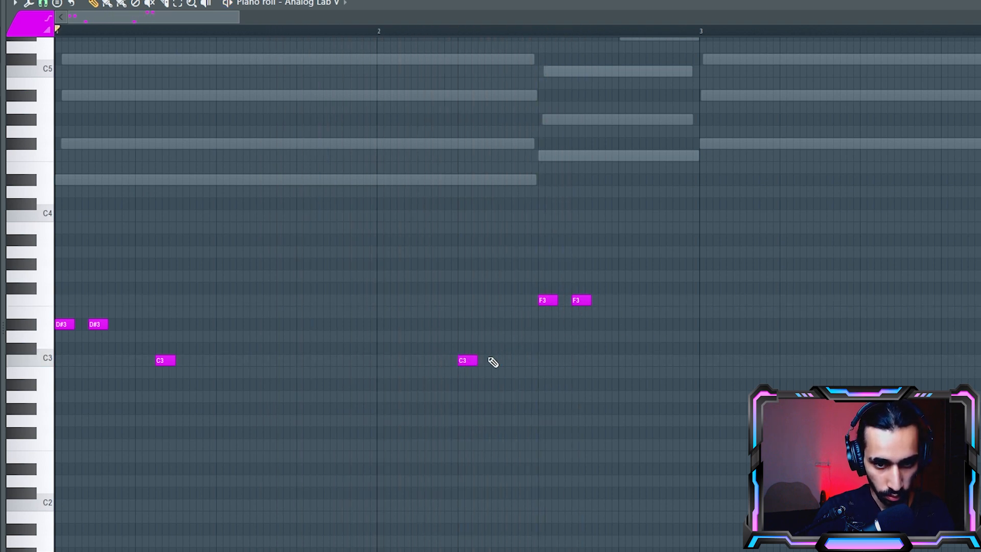
Place a short G#3 note just before bar 3 and play the pattern.
scroll(639, 322, "up", 3)
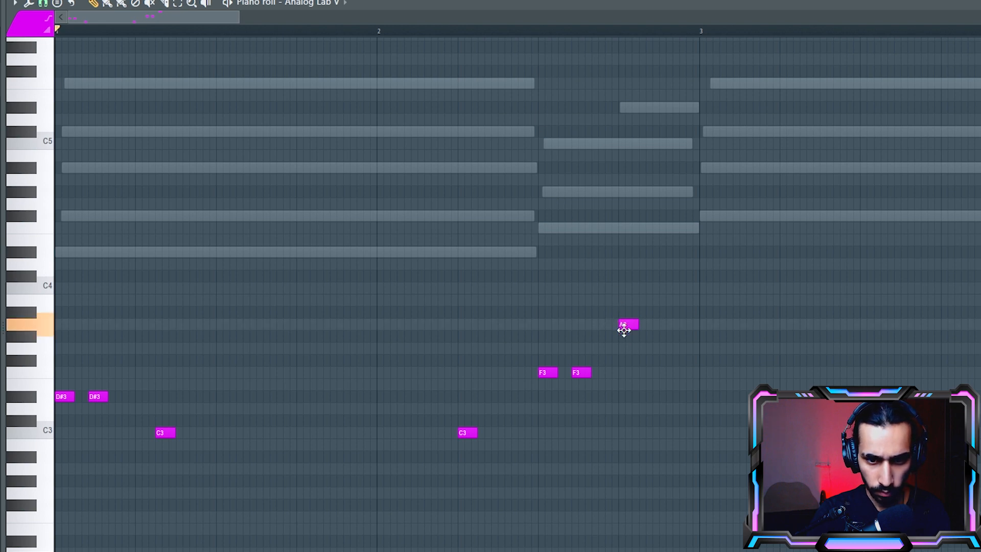
left_click_drag(629, 338, 674, 337)
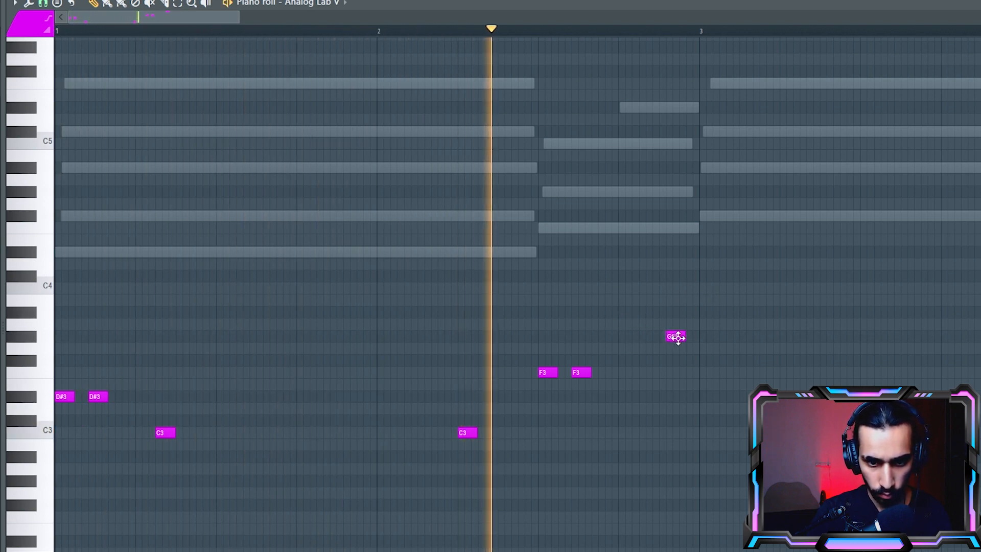
key("space")
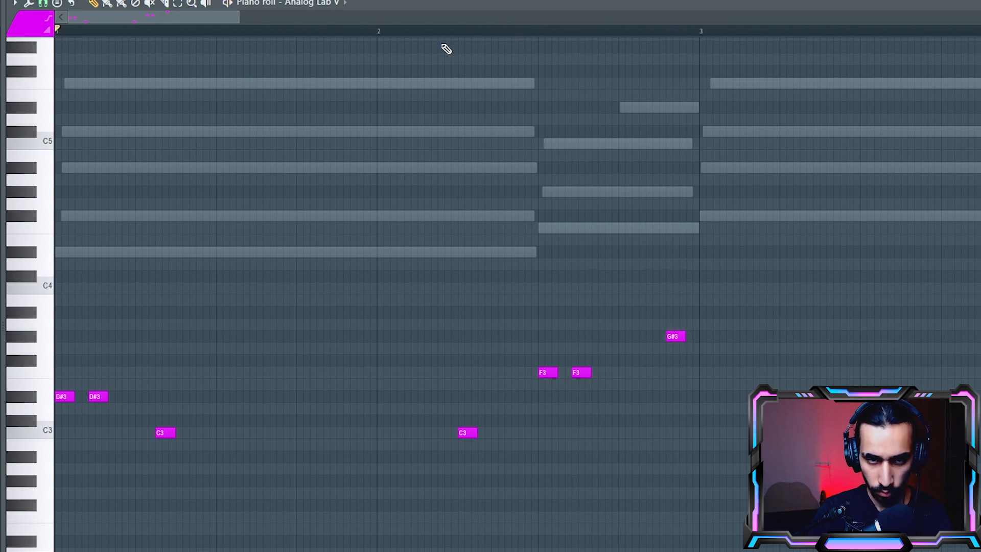
key("space")
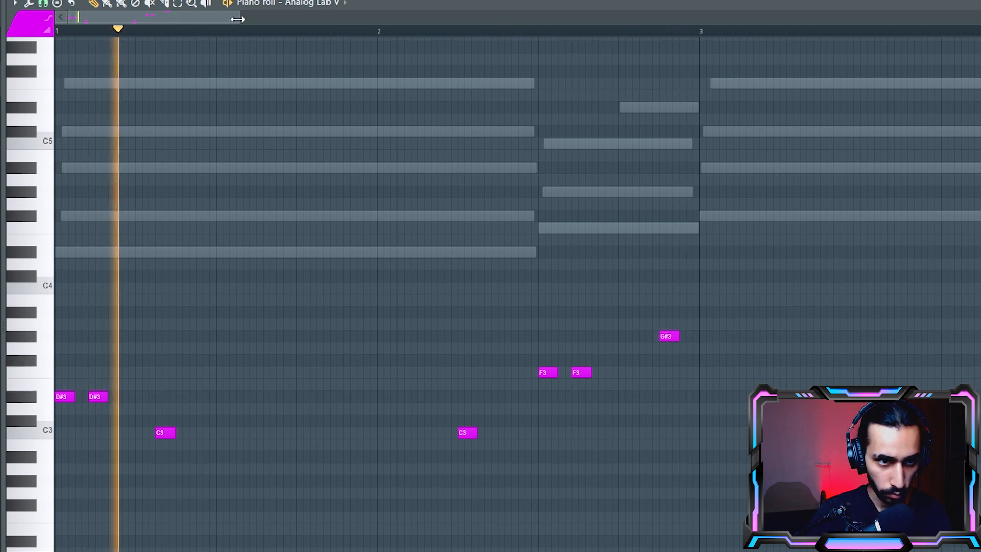
scroll(570, 125, "down", 4)
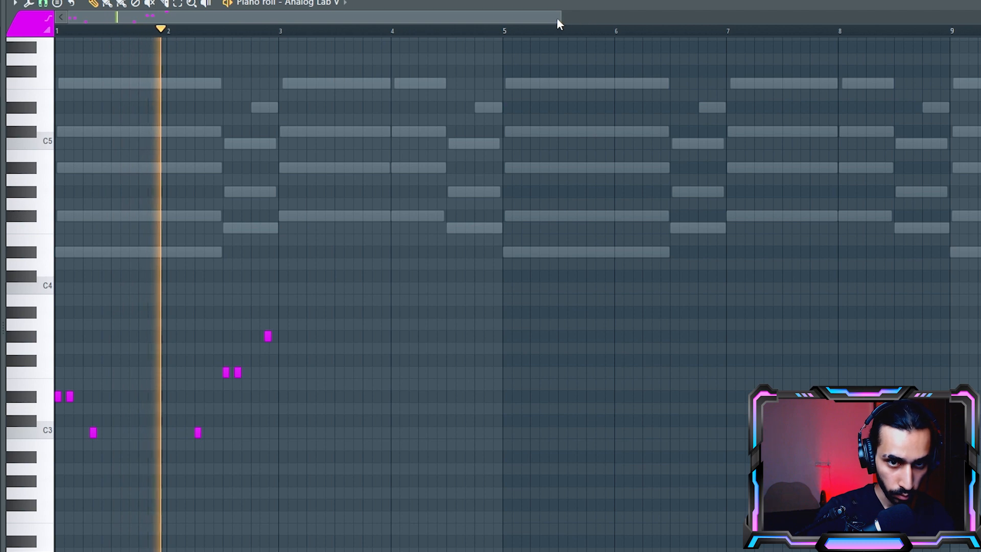
left_click_drag(559, 17, 296, 110)
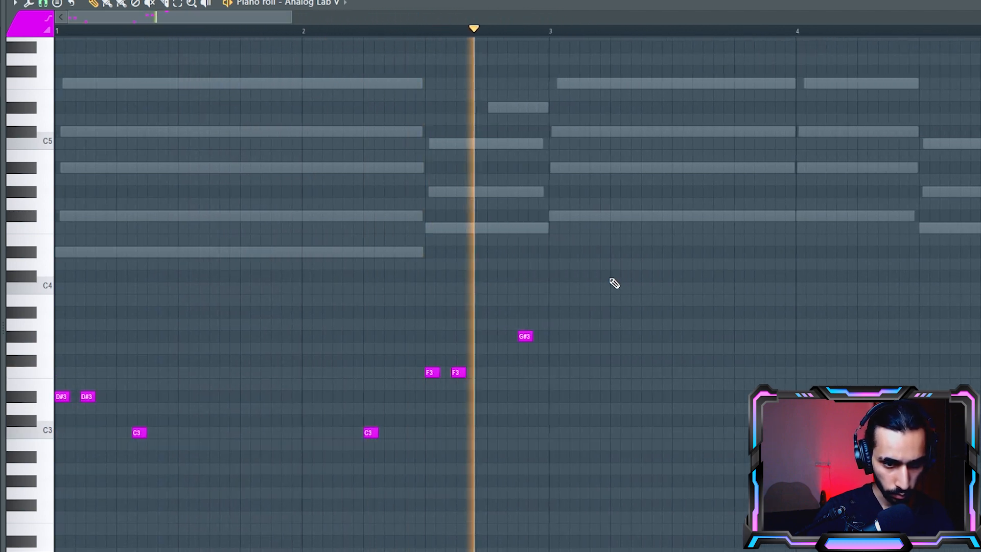
key("space")
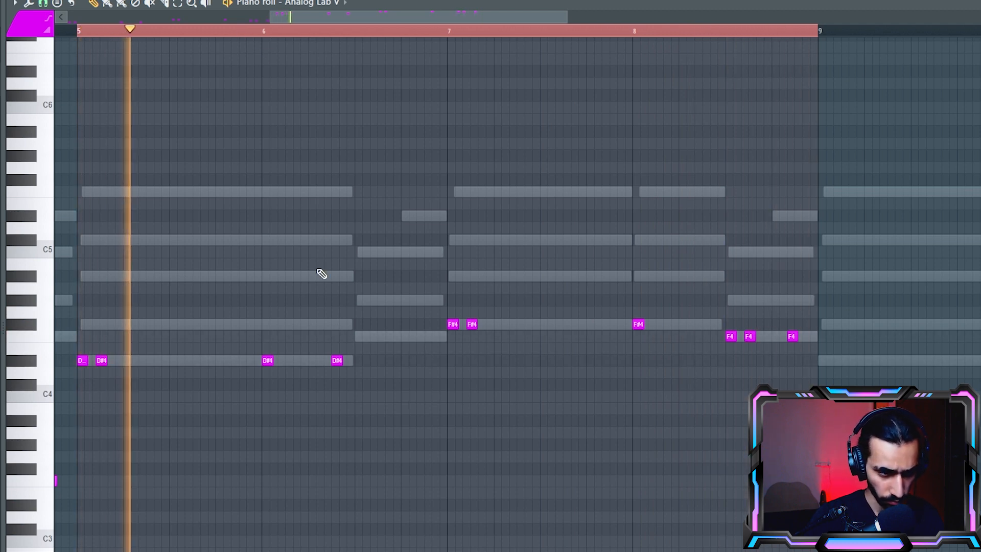
key("space")
key("space")
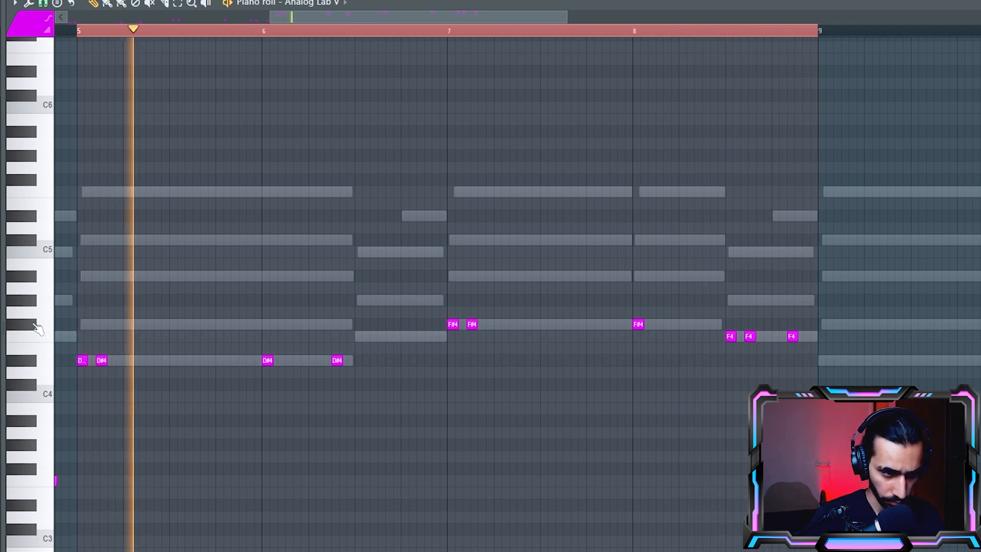
key("space")
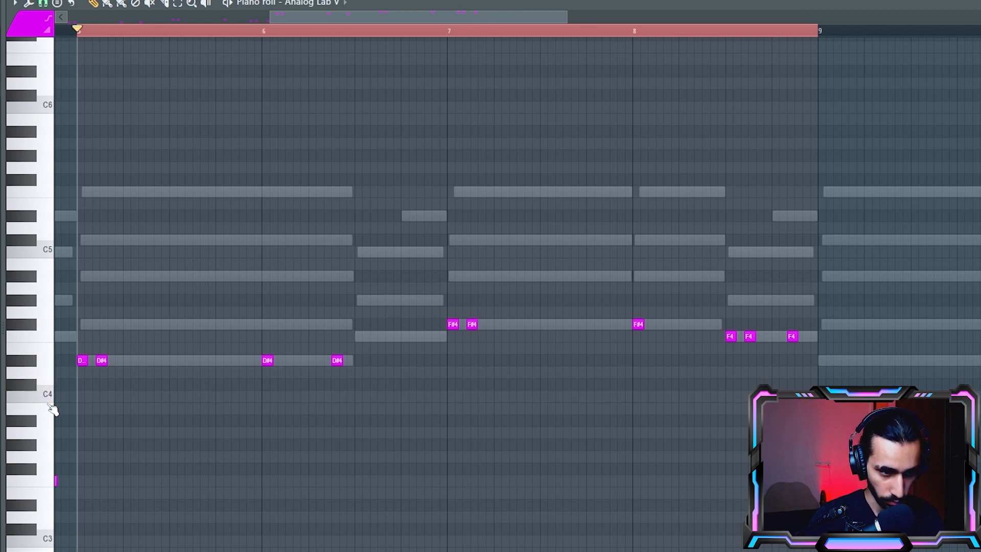
Try NANI's Funky Distortion mode on Insert 5 with a lowered HENTAI amount, and reset the amount to its default.
key("space")
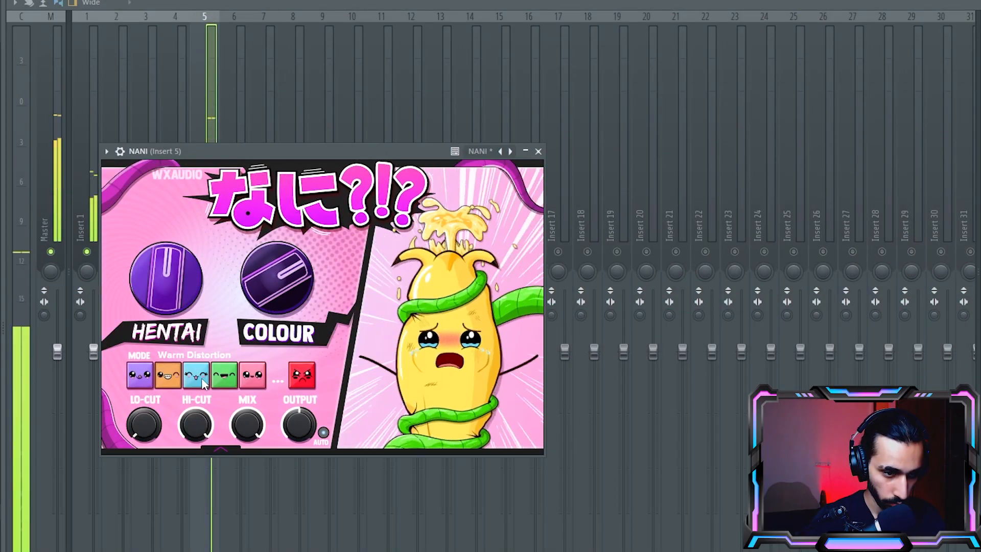
left_click_drag(169, 295, 189, 330)
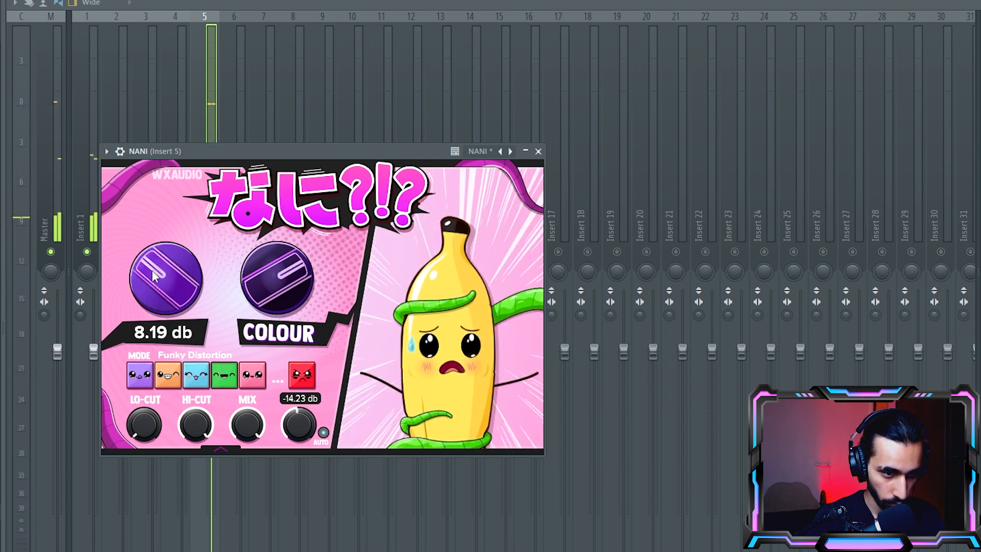
left_click_drag(157, 274, 149, 269)
left_click_drag(208, 151, 208, 131)
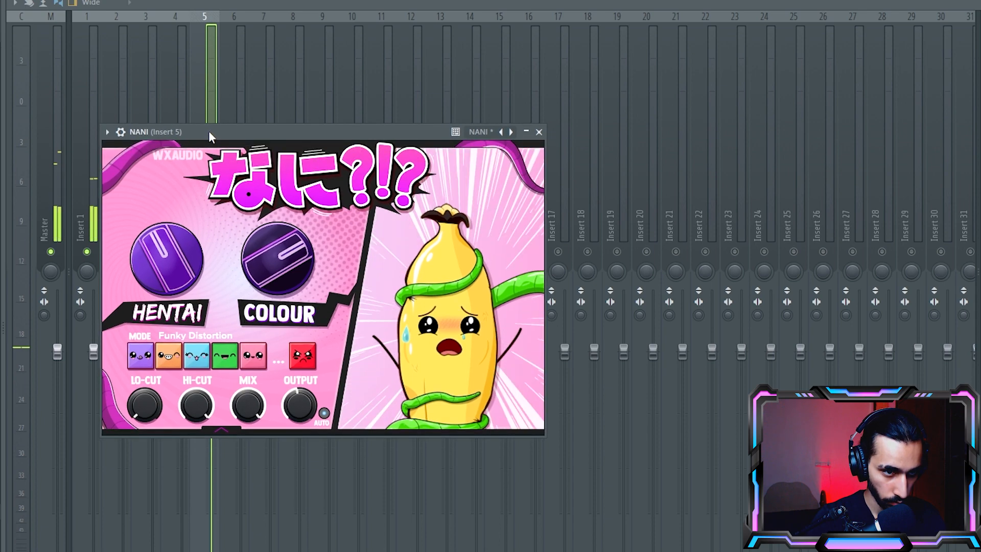
double_click(156, 242)
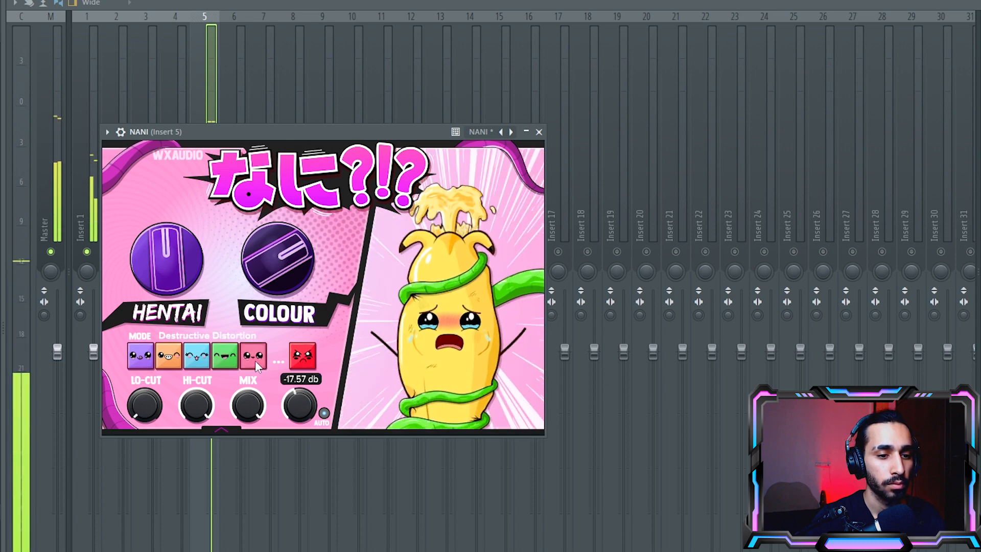
Raise NANI's HENTAI amount on Insert 5, compare the distortion modes and select Warm Distortion.
left_click_drag(141, 284, 117, 190)
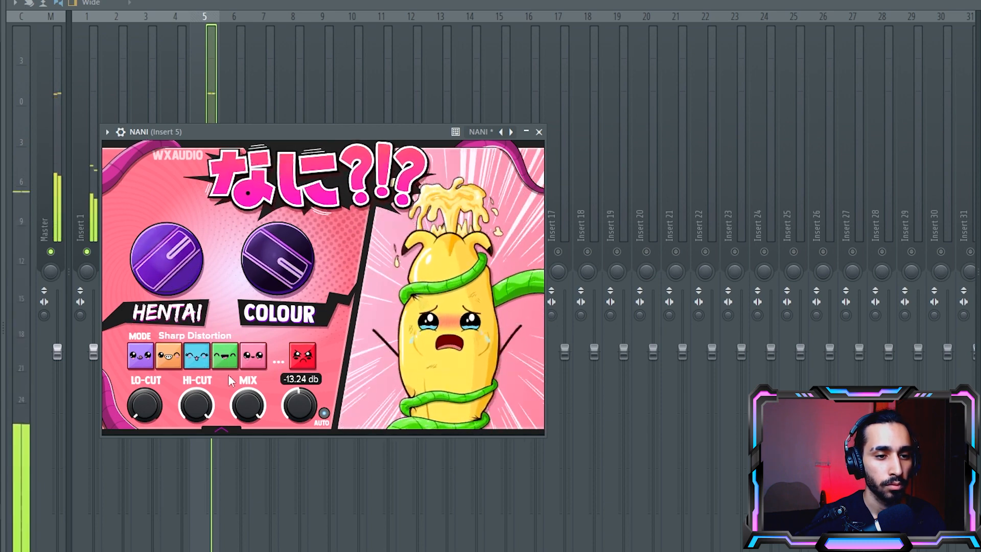
left_click(224, 361)
left_click(295, 359)
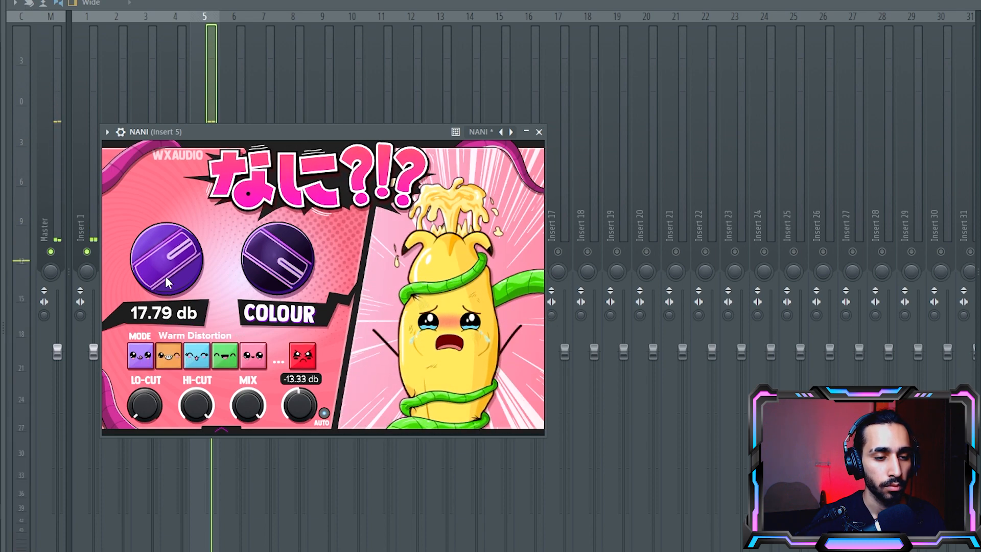
left_click_drag(165, 276, 151, 247)
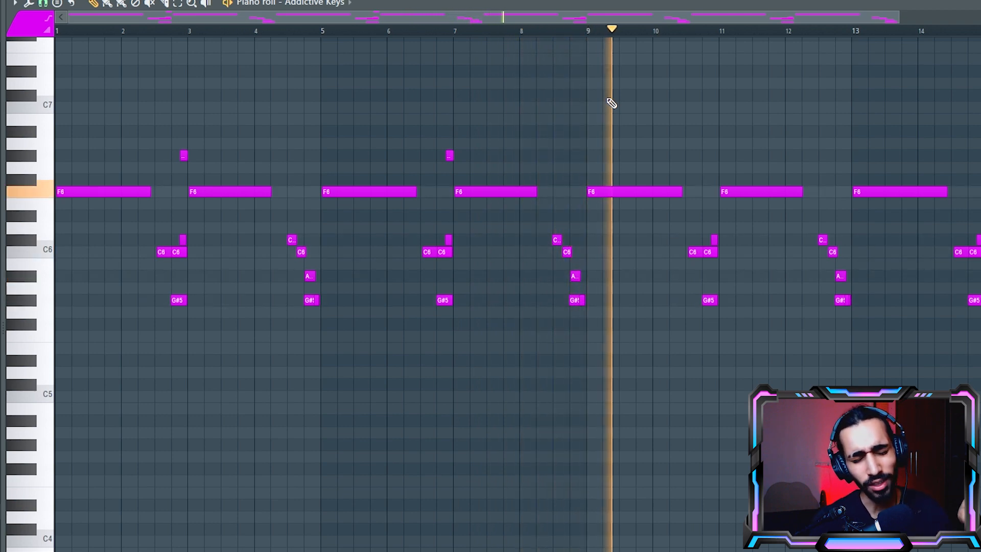
key("space")
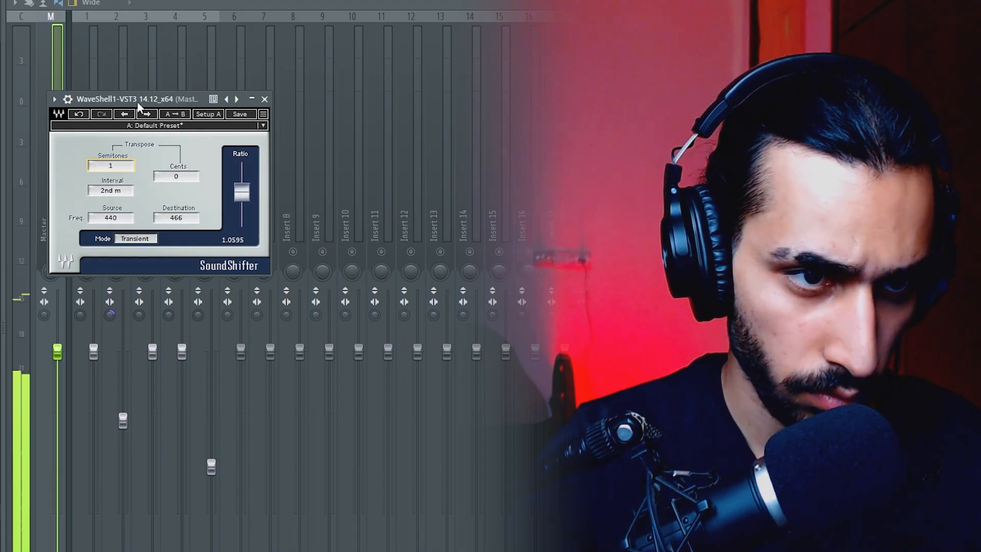
left_click_drag(128, 97, 211, 97)
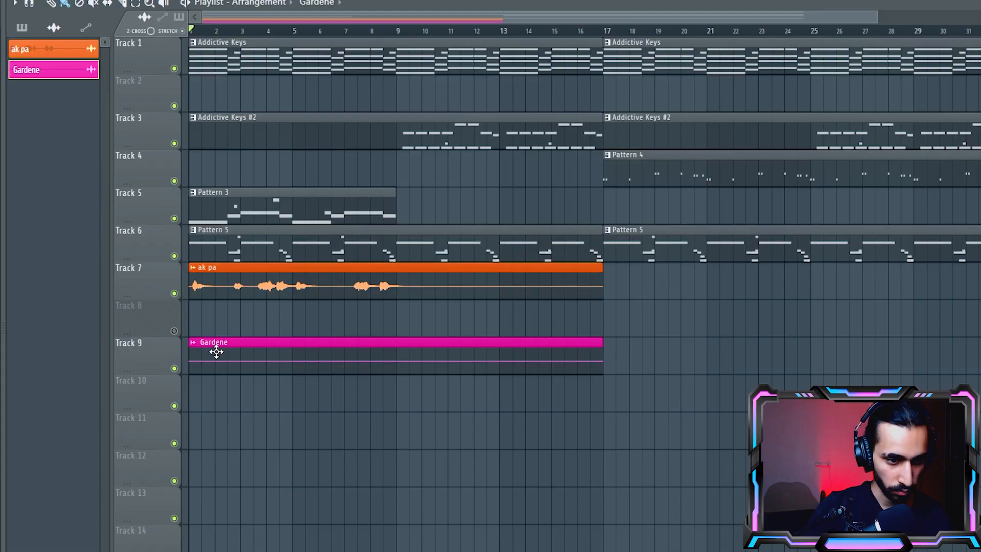
Route the Gardene audio clip to mixer track 3 and solo that track.
double_click(217, 344)
key("ctrl+l")
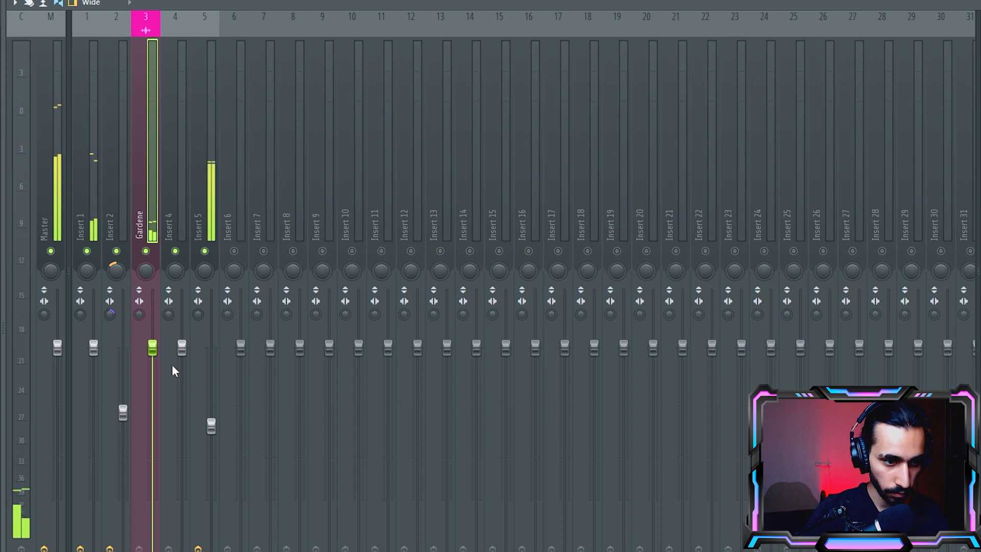
right_click(146, 251)
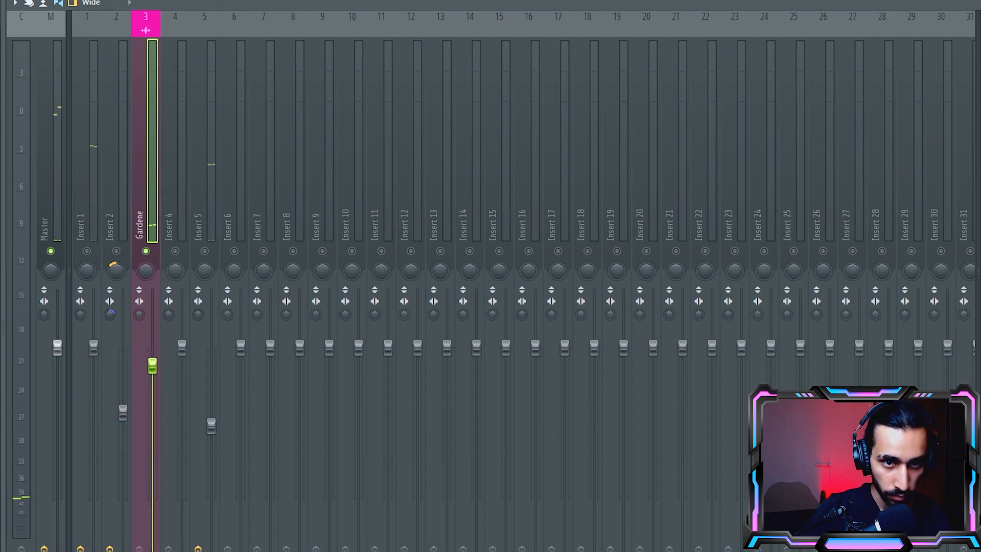
Route the ak pa audio clip to mixer track 4, close its Fruity Parametric EQ 2 and take the track out of solo.
key("F5")
double_click(213, 282)
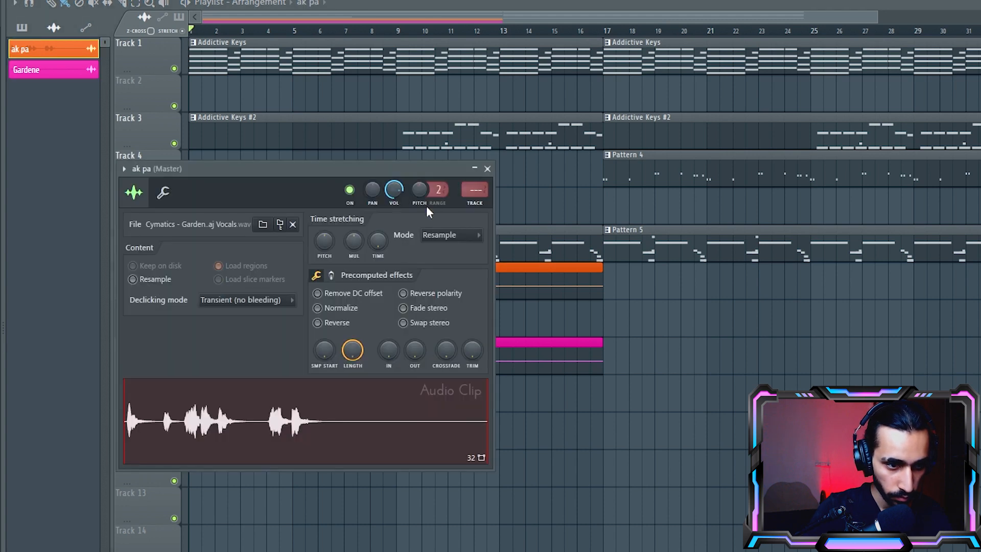
left_click(478, 203)
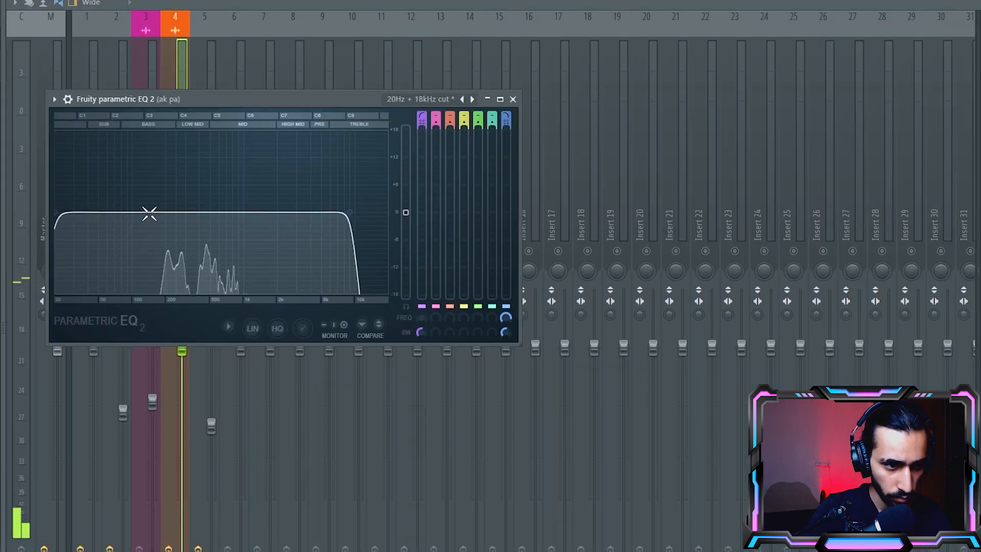
left_click(513, 98)
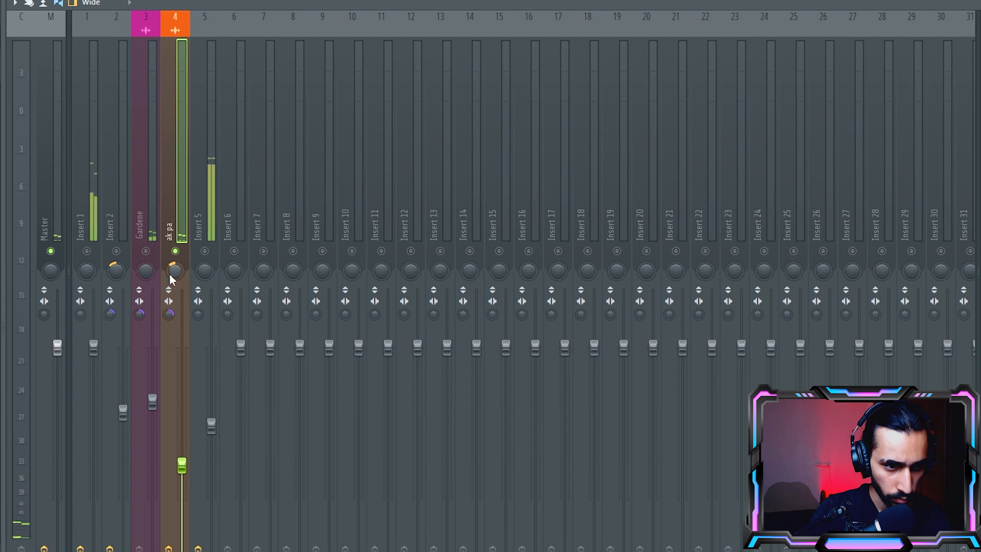
right_click(173, 251)
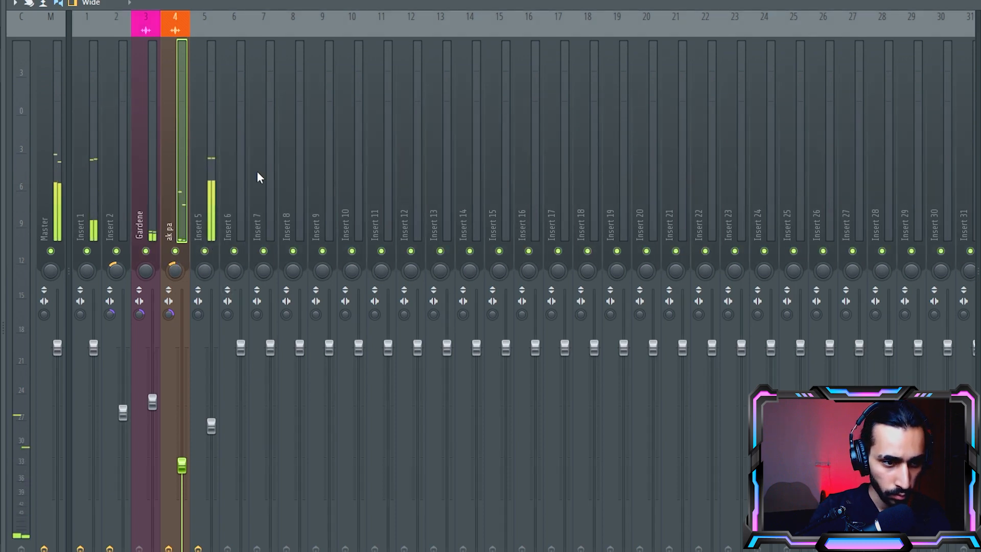
Place a second copy of the ak pa clip on Track 7 and of the Gardene clip on Track 9, both starting at bar 17.
key("F5")
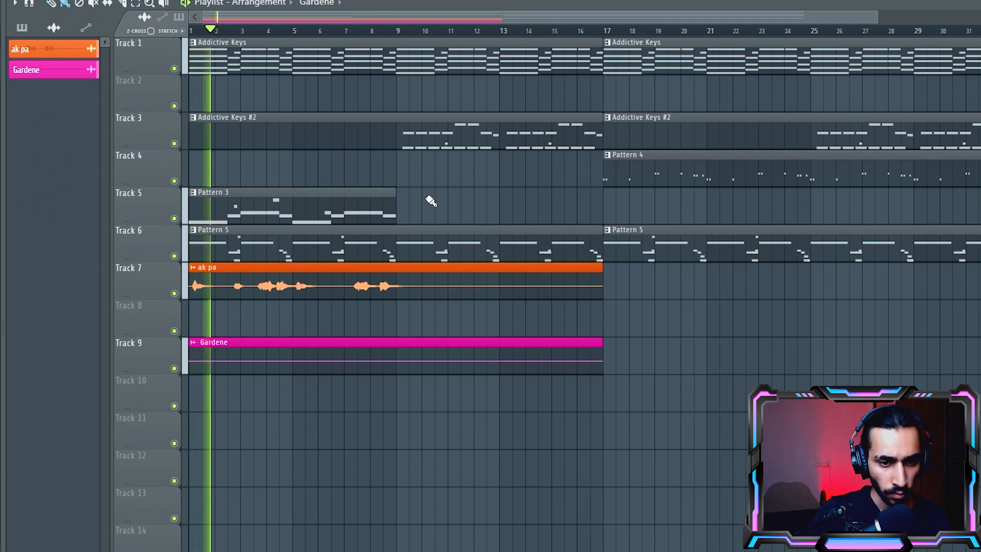
left_click(613, 281)
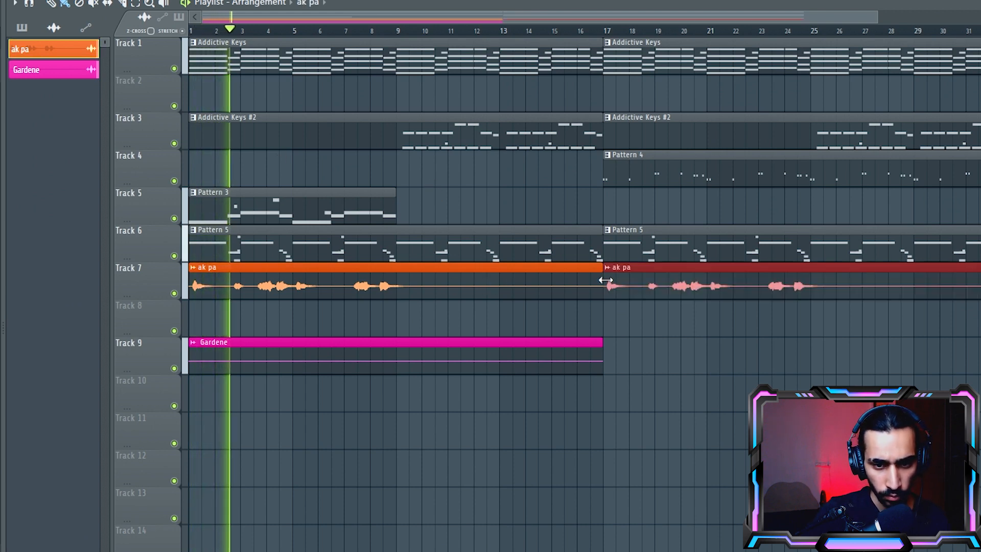
left_click(608, 358)
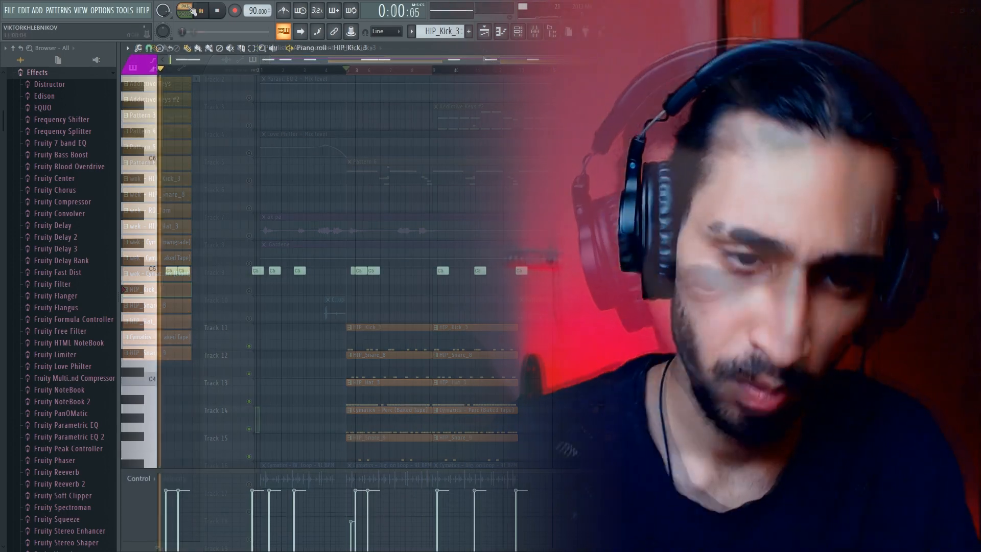
Audition the HIP_Kick_3 pattern and the Cymatics - Perc (Baked Tape) pattern in the piano roll.
left_click(190, 8)
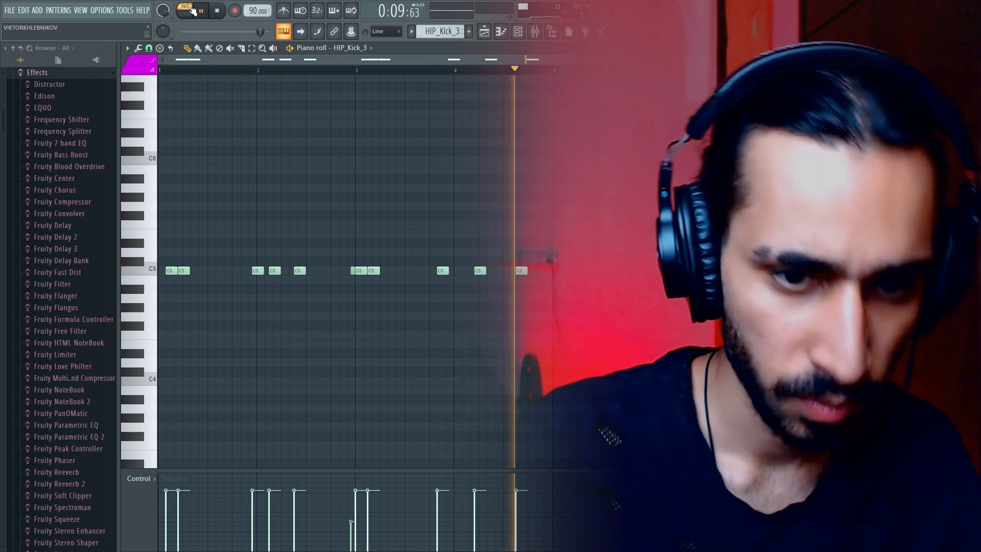
key("space")
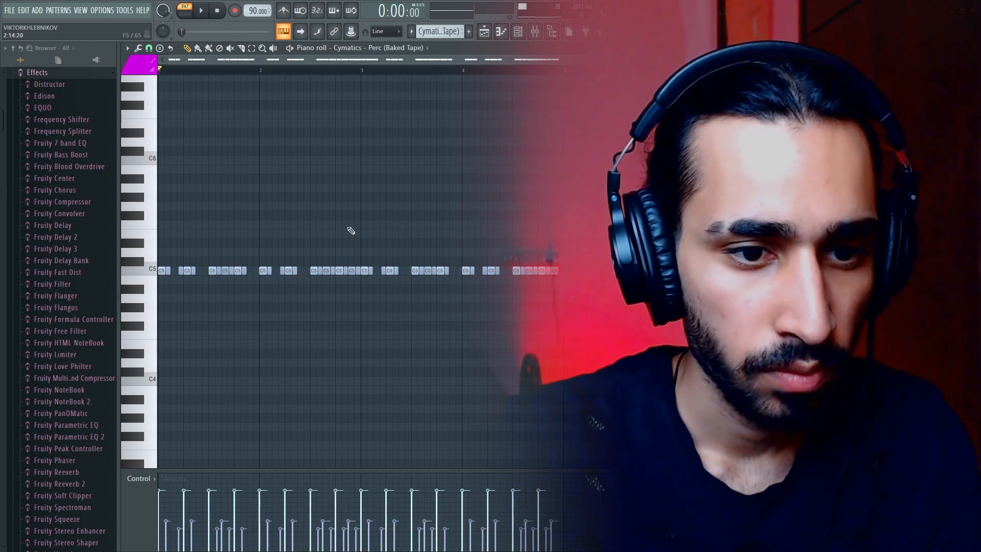
key("space")
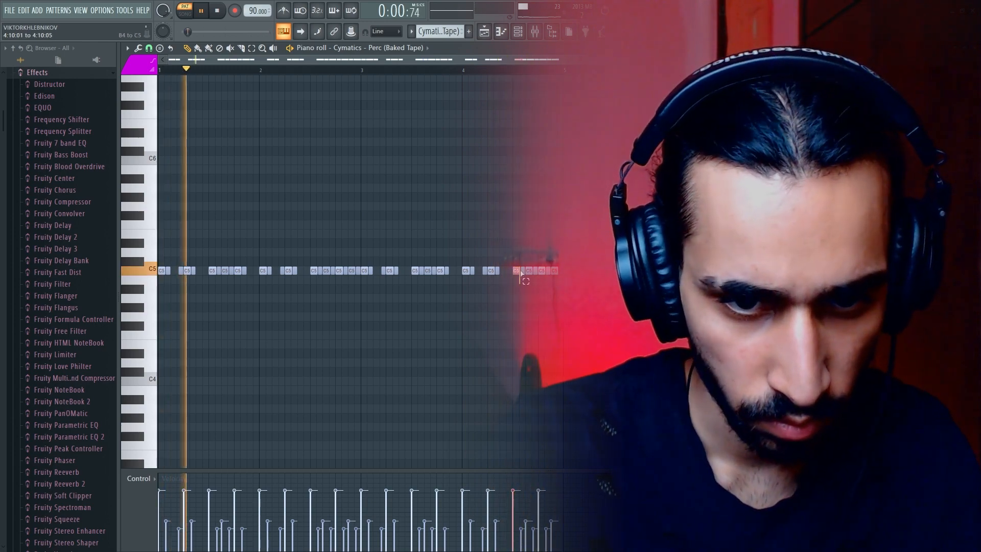
key("space")
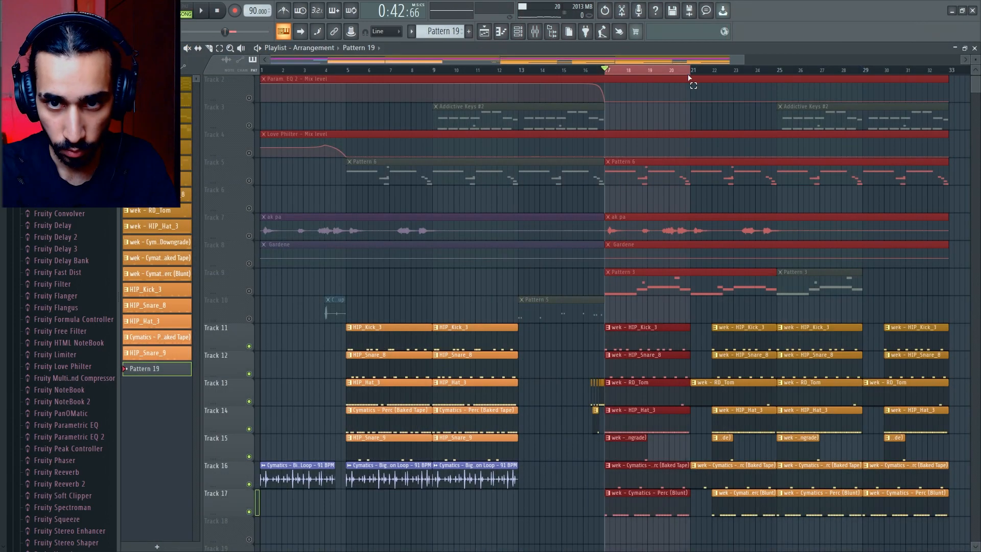
Play the arrangement's selected section from bar 17 and the whole song from its start.
key("space")
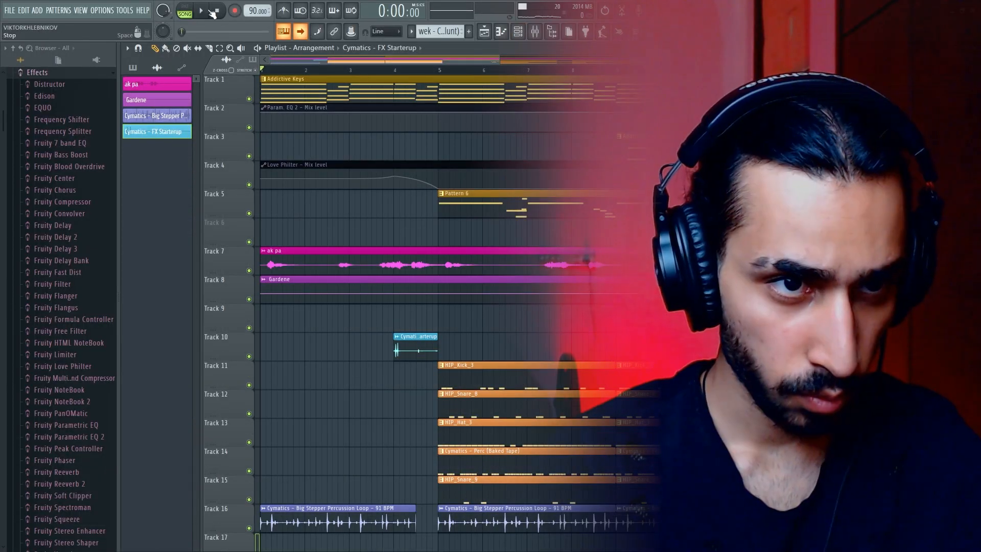
left_click(202, 12)
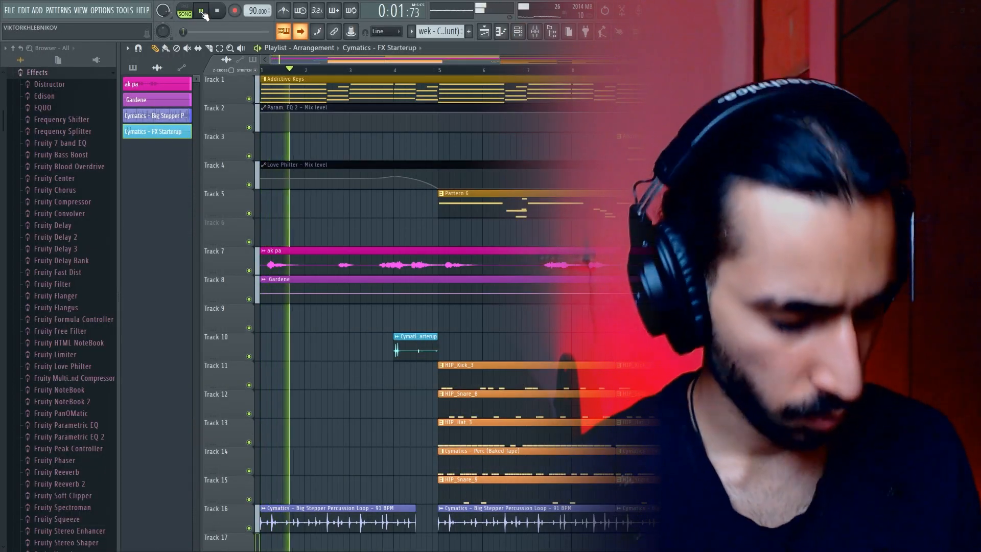